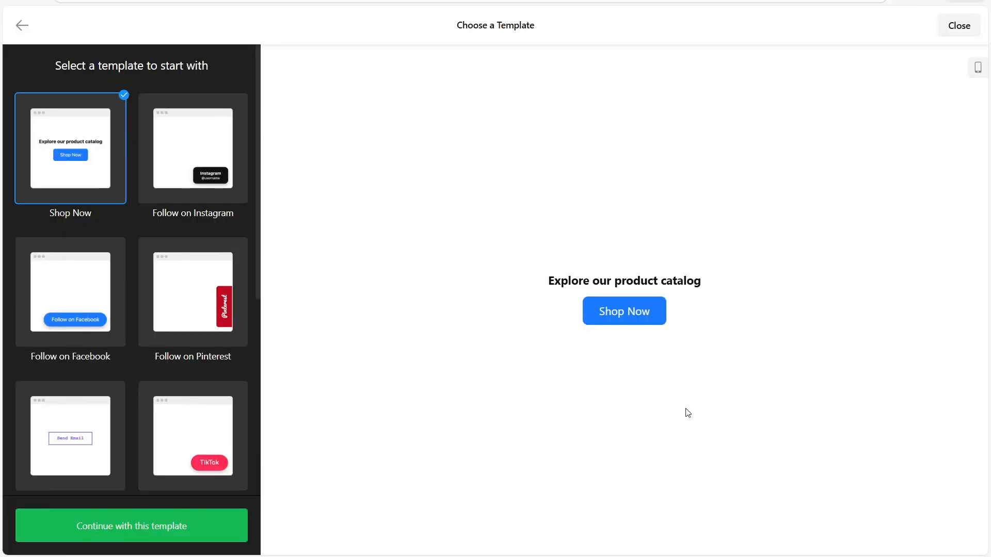
# - Preview the button templates for Instagram, Facebook, Pinterest, email, TikTok and WhatsApp
pyautogui.click(229, 153)
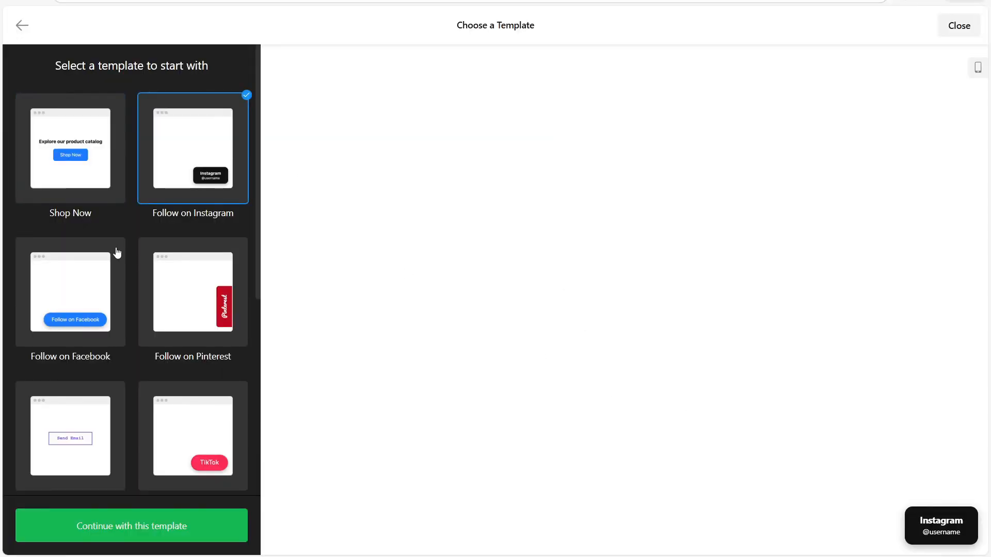
pyautogui.click(96, 285)
pyautogui.click(194, 302)
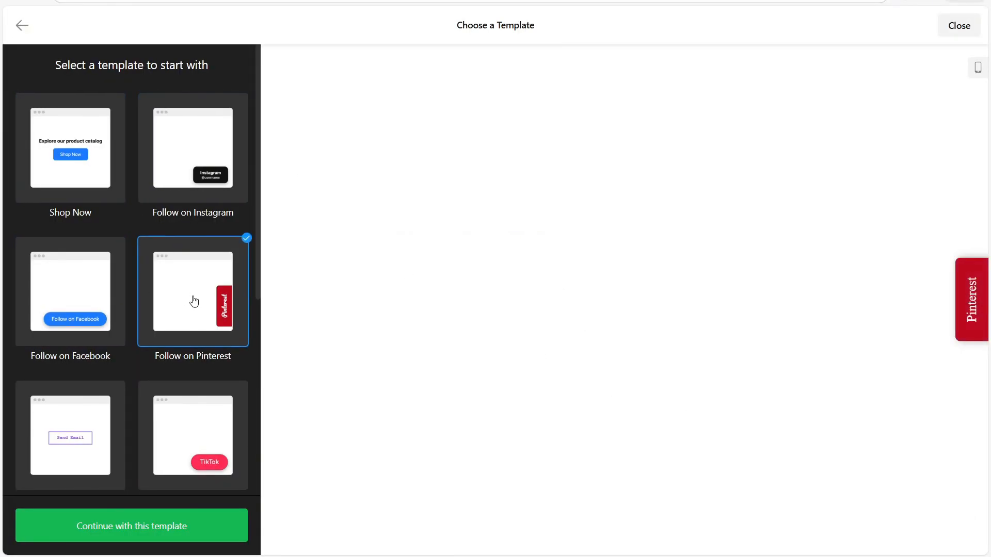
pyautogui.scroll(-2, 193, 302)
pyautogui.click(93, 305)
pyautogui.scroll(-4, 92, 307)
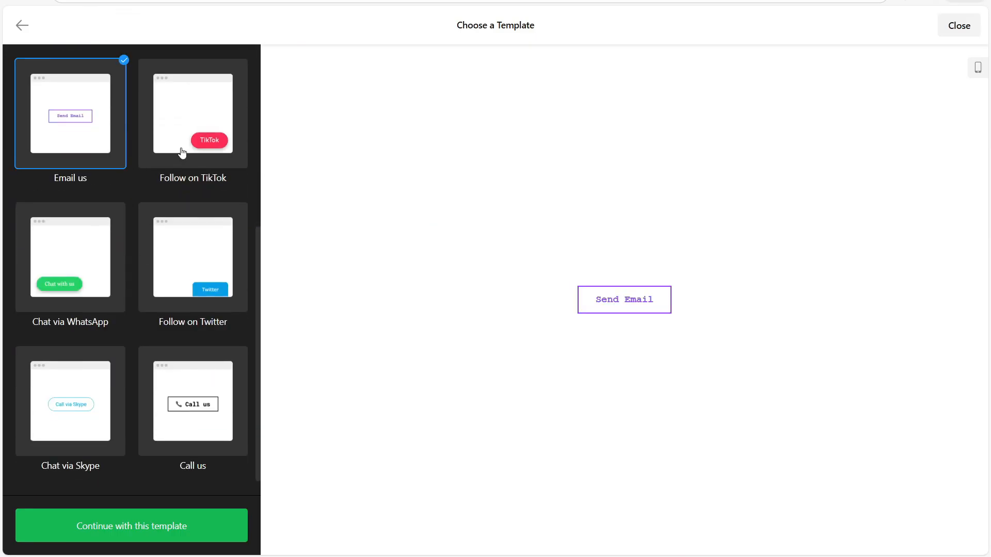
pyautogui.click(182, 153)
pyautogui.click(68, 257)
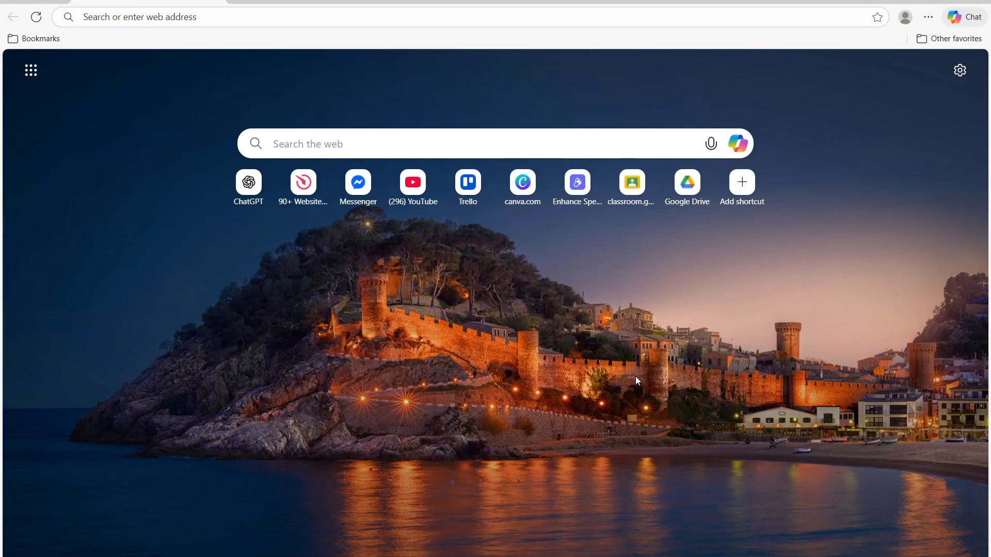
pyautogui.click(268, 16)
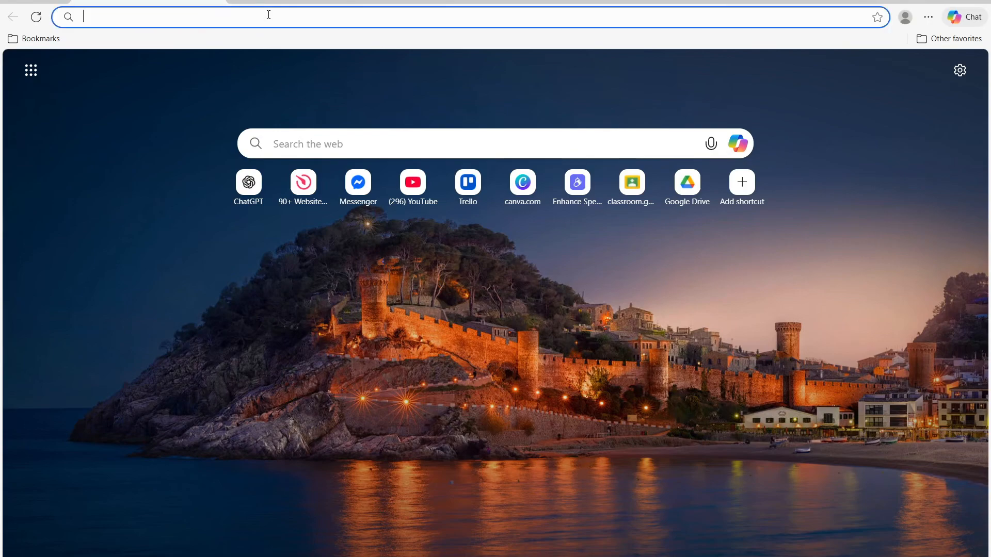
pyautogui.write('https://go.elfsight.io/click?pid=3141&offer_id=3')
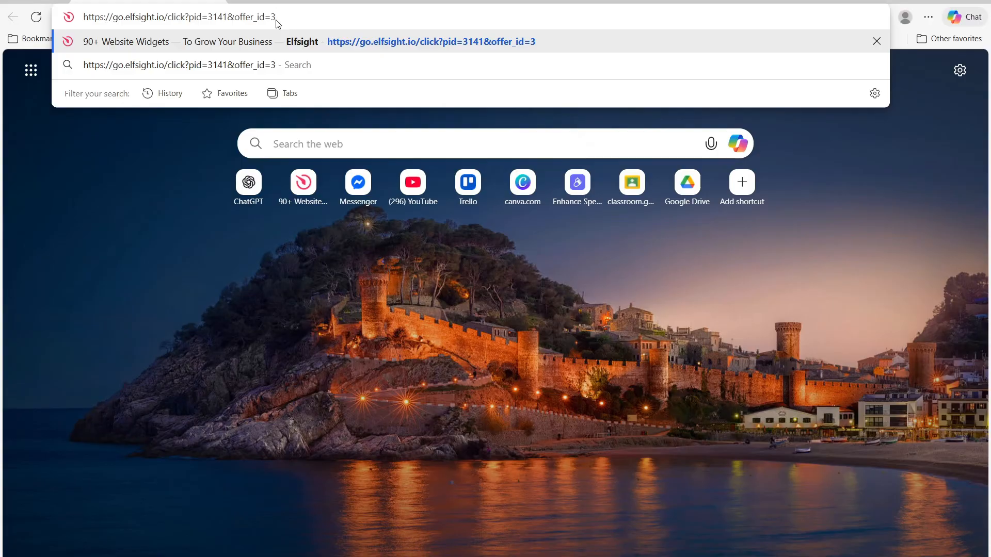
pyautogui.press('Return')
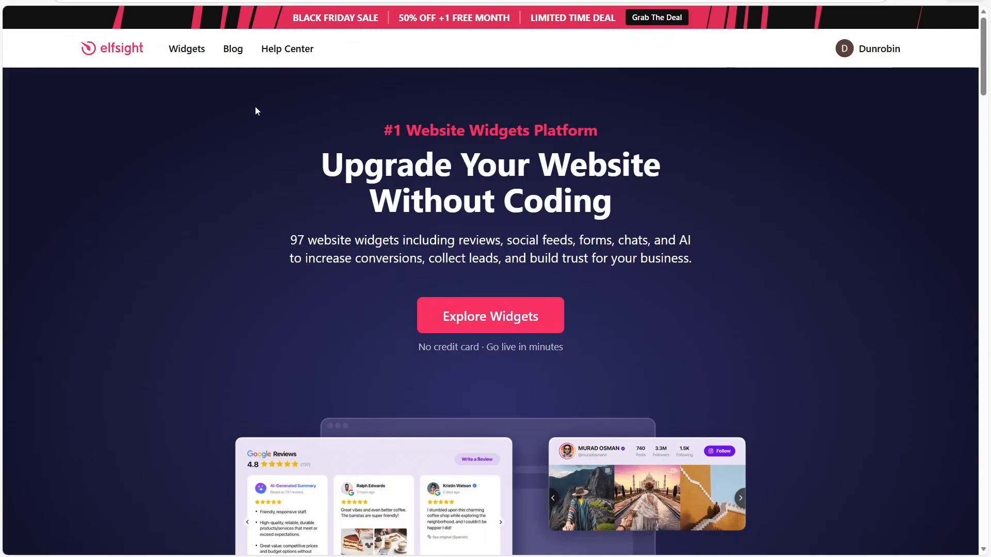
# - Find the Button widget among the Tools widgets and start creating it for free
pyautogui.moveTo(186, 52)
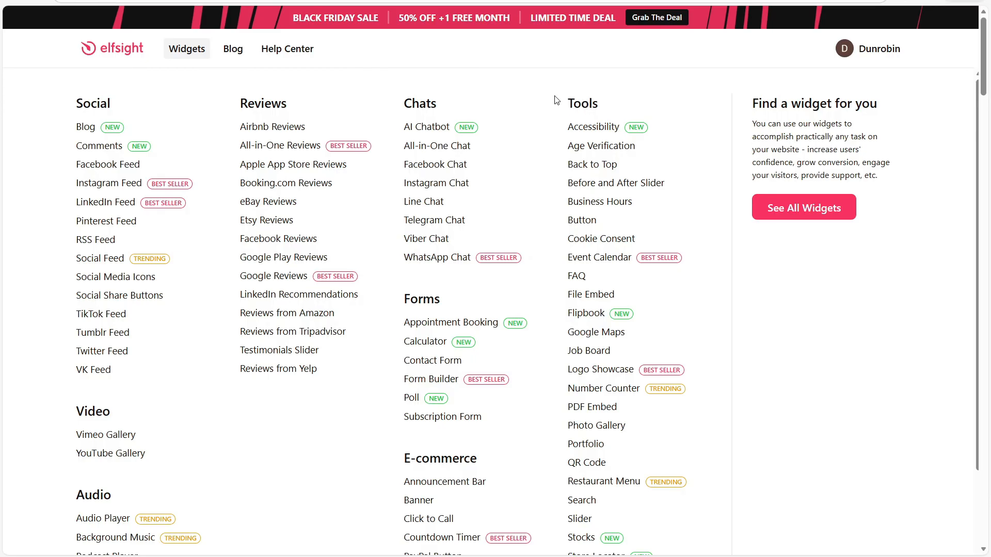
pyautogui.scroll(-1, 553, 100)
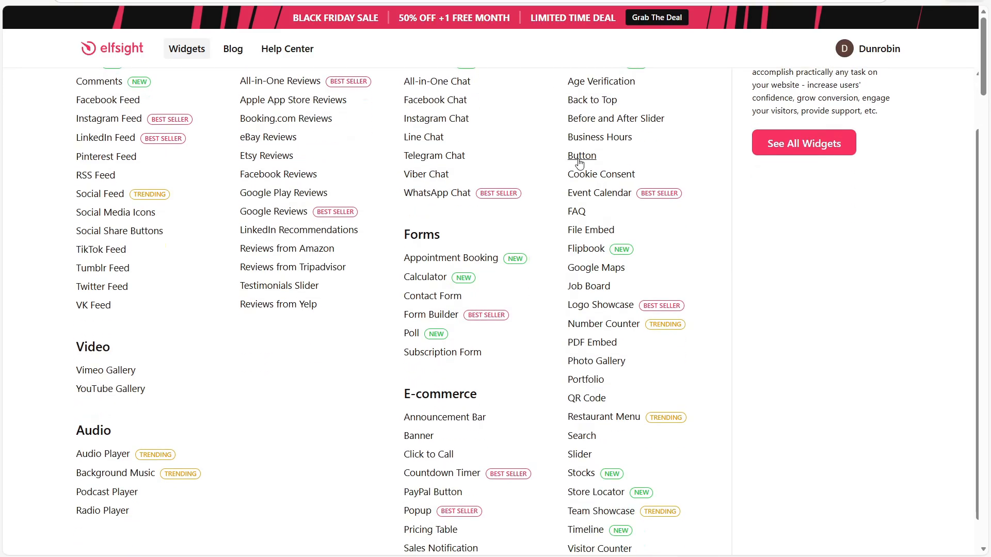
pyautogui.click(579, 162)
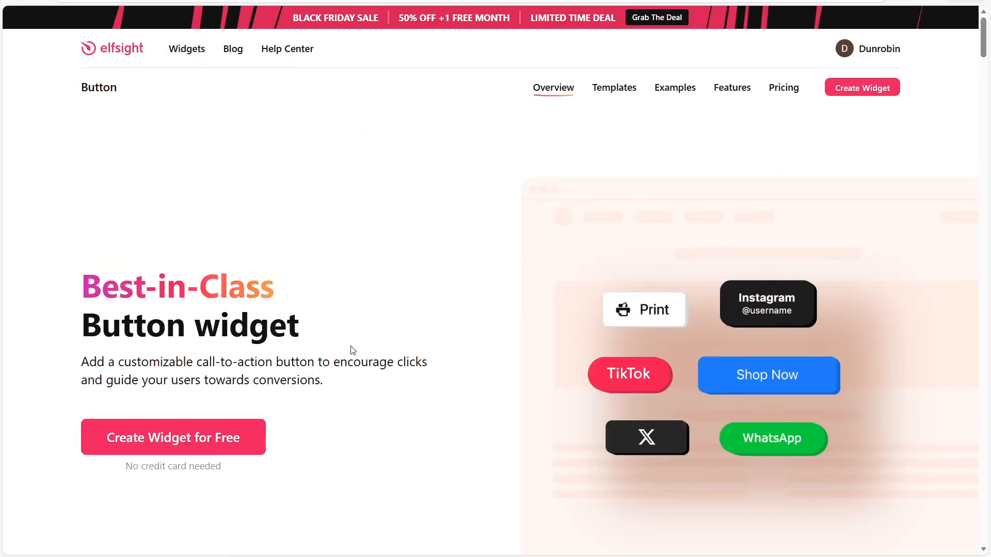
pyautogui.click(197, 446)
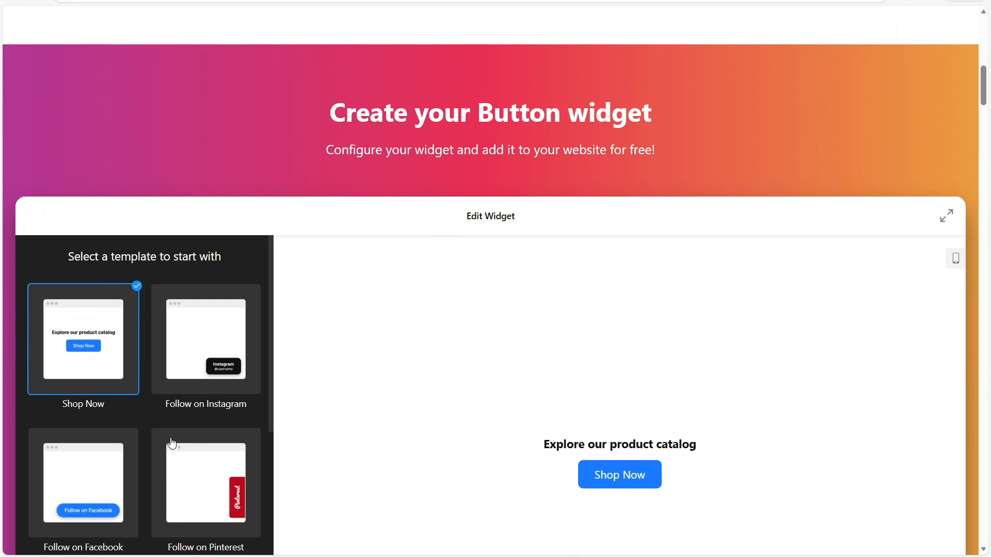
# - Preview the Follow on Instagram, Follow on Facebook, Follow on Pinterest, Email us and Follow on TikTok templates in the widget editor
pyautogui.scroll(-4, 411, 278)
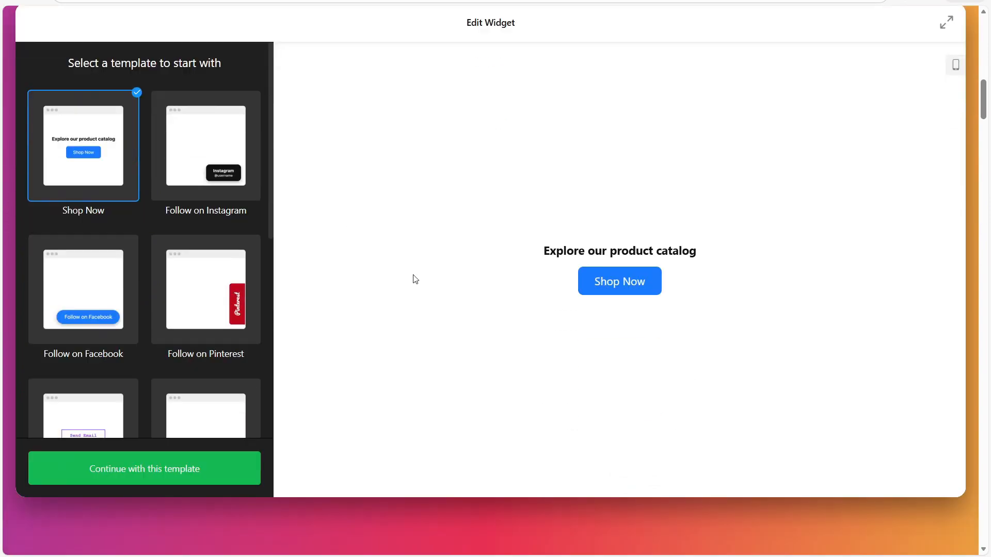
pyautogui.scroll(1, 419, 279)
pyautogui.scroll(-1, 422, 289)
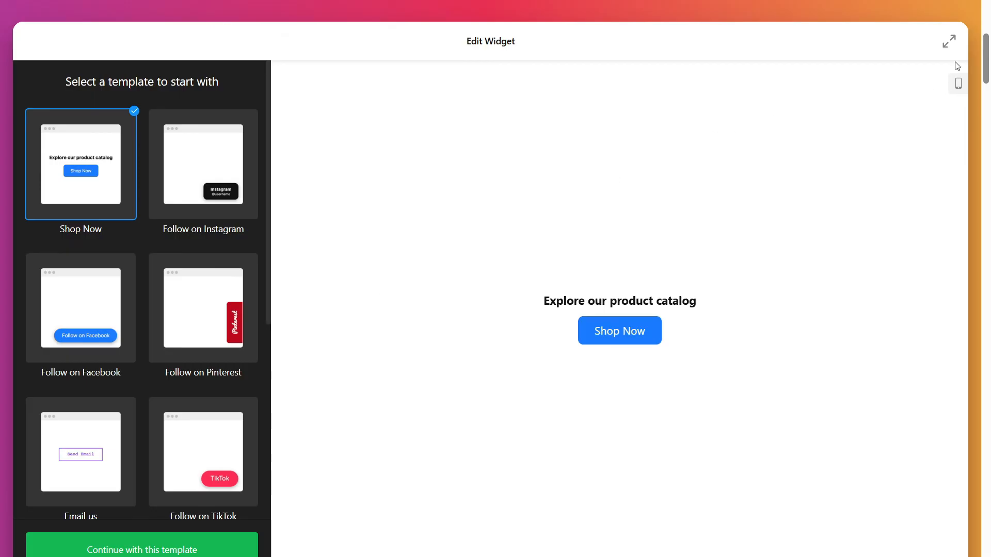
pyautogui.scroll(-1, 948, 41)
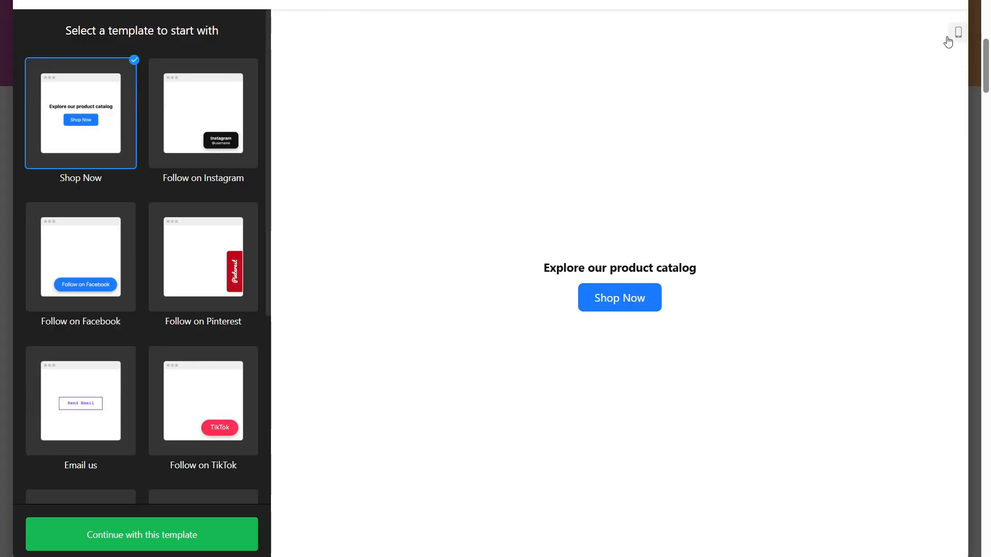
pyautogui.click(231, 143)
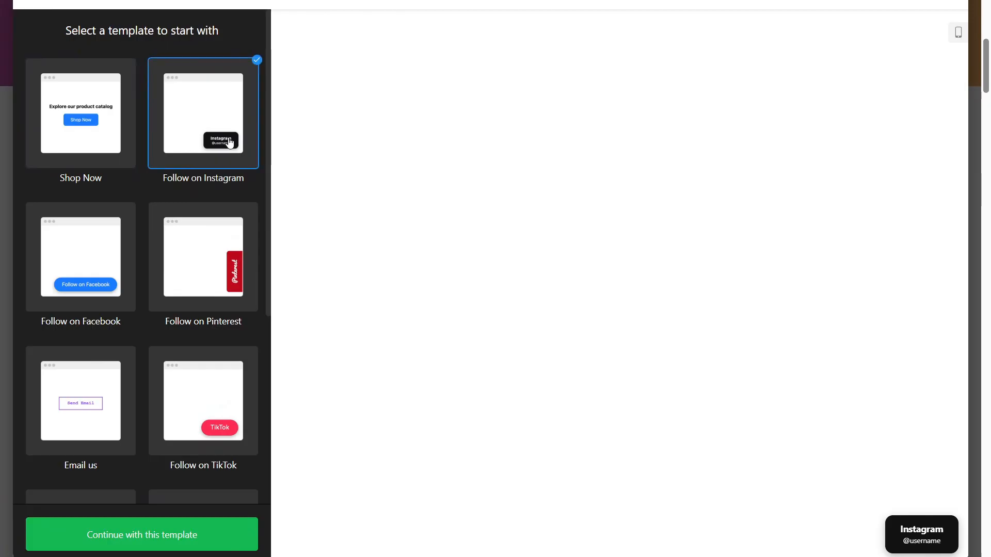
pyautogui.click(93, 256)
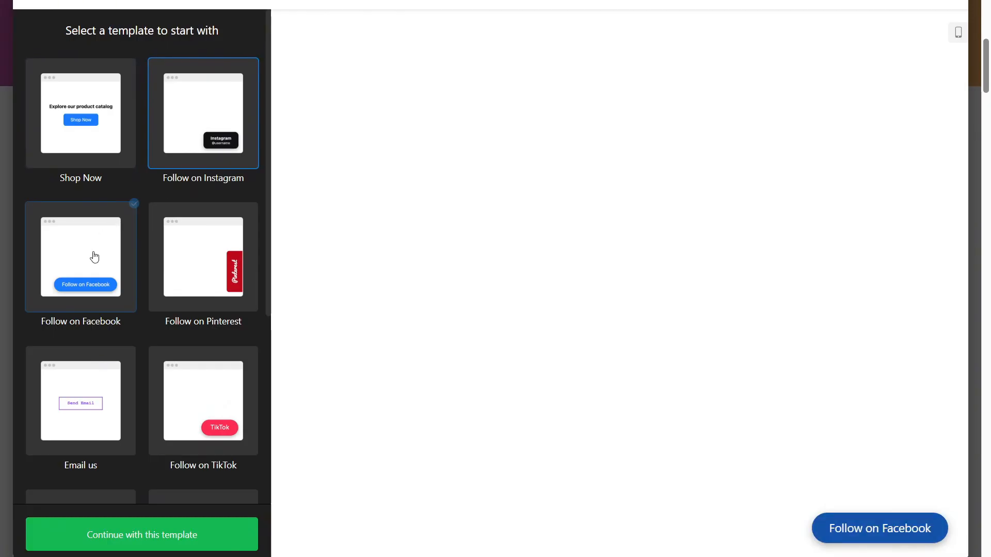
pyautogui.click(205, 269)
pyautogui.scroll(-3, 203, 268)
pyautogui.click(83, 279)
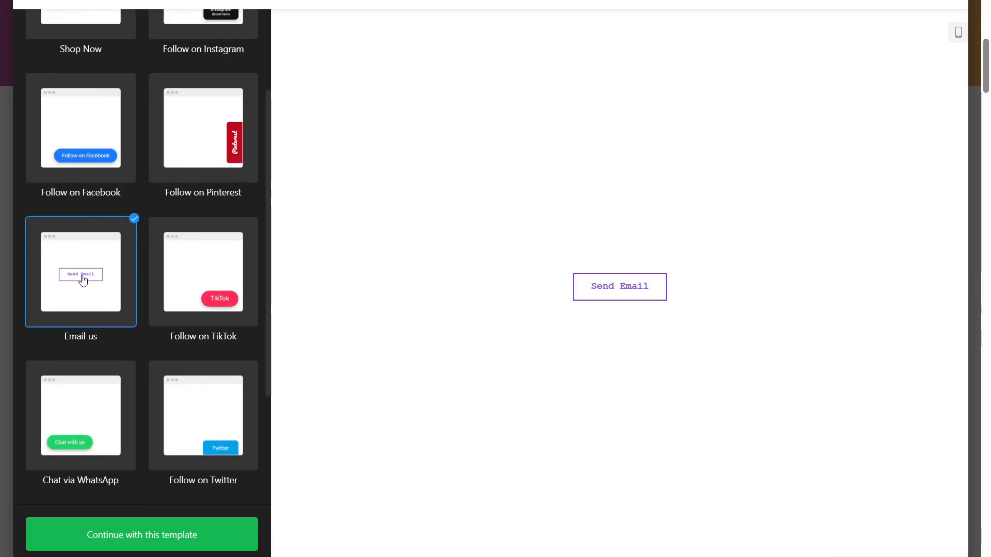
pyautogui.scroll(-2, 210, 228)
pyautogui.click(210, 227)
# - Preview the Chat via WhatsApp, Follow on Twitter, Chat via Skype and Call us templates
pyautogui.scroll(-2, 100, 236)
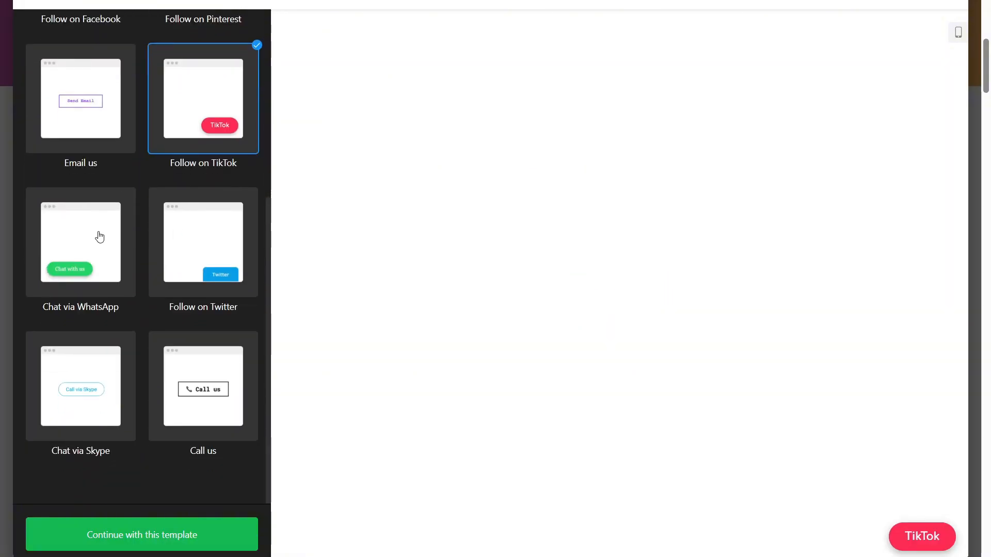
pyautogui.click(99, 237)
pyautogui.click(183, 266)
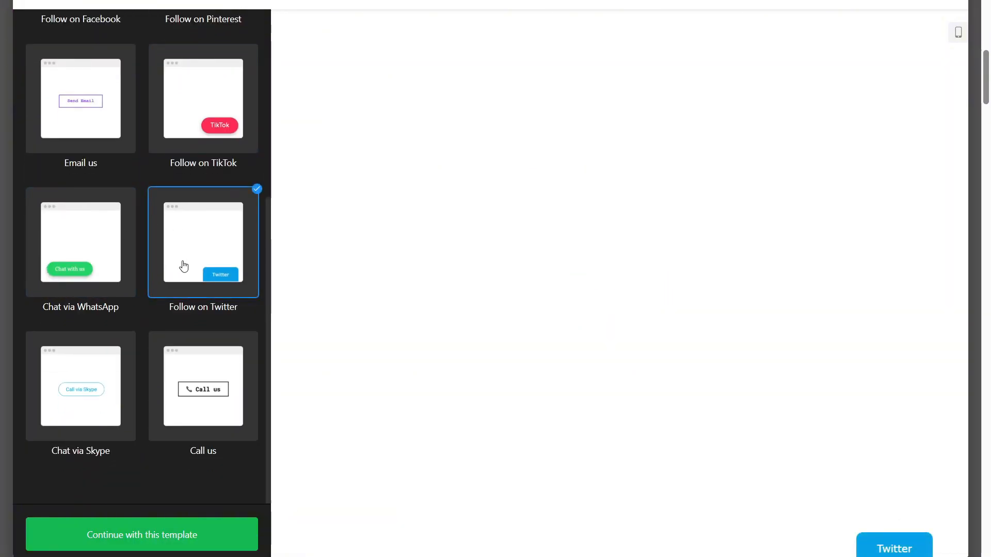
pyautogui.click(99, 378)
pyautogui.click(193, 392)
pyautogui.scroll(-2, 193, 392)
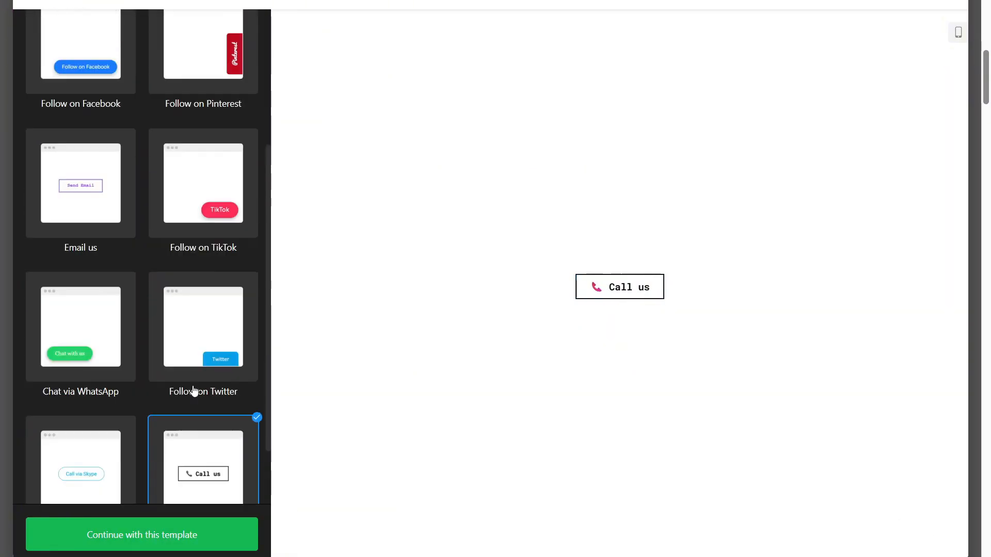
# - Return to the first templates, select Shop Now and continue with it to the button settings
pyautogui.scroll(5, 194, 390)
pyautogui.click(222, 285)
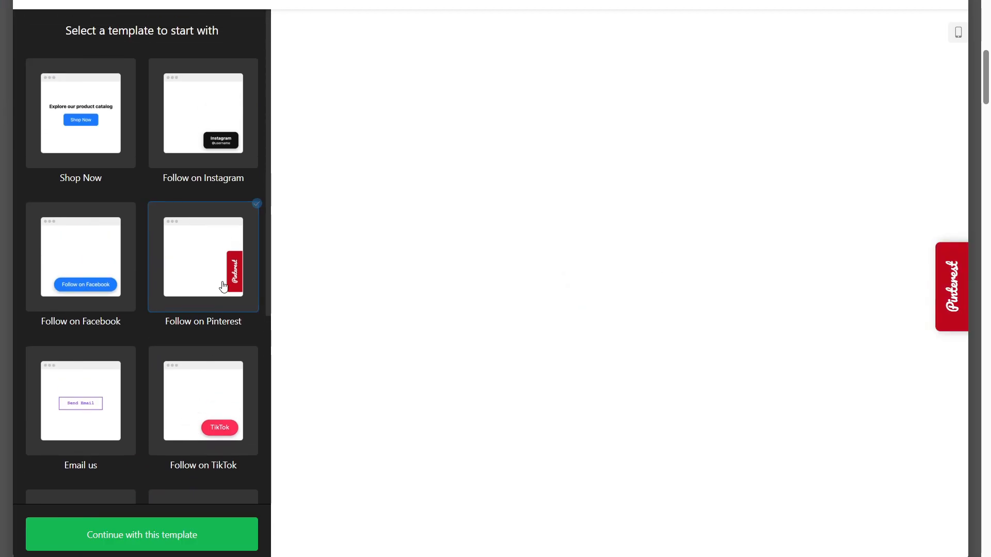
pyautogui.click(59, 283)
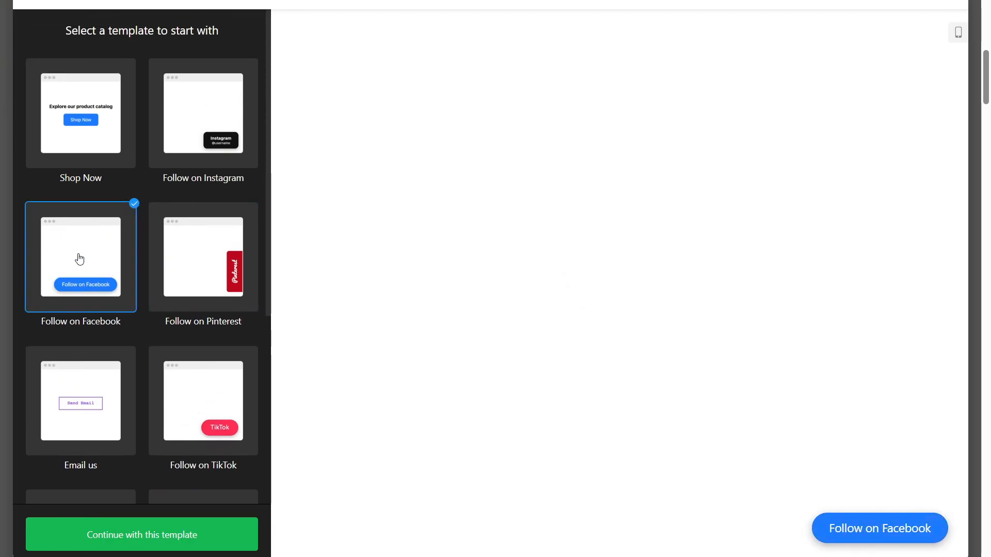
pyautogui.click(172, 120)
pyautogui.click(79, 112)
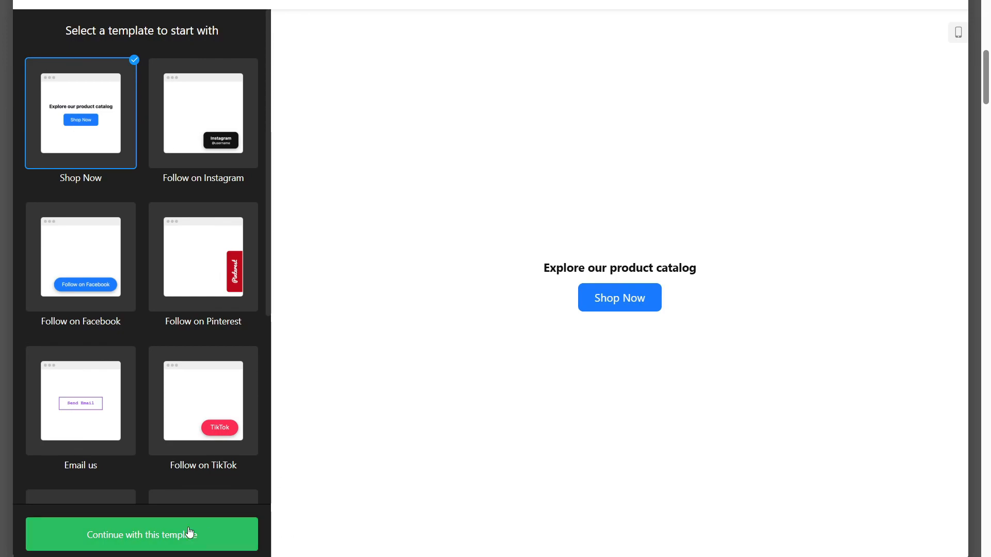
pyautogui.click(167, 536)
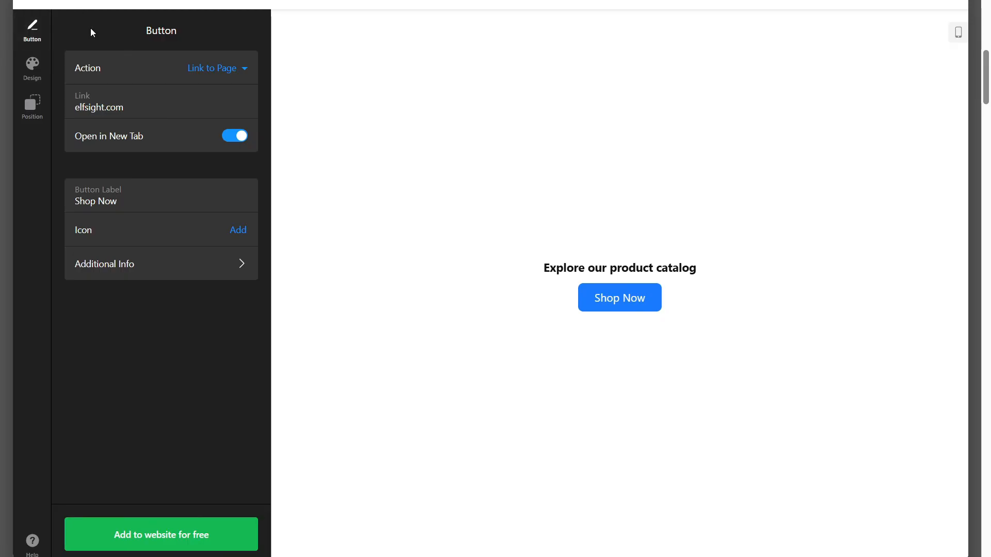
# - Review the available button actions, such as follow, share and print options, keeping Link to Page
pyautogui.click(112, 61)
pyautogui.click(113, 60)
pyautogui.click(249, 71)
pyautogui.scroll(-4, 239, 130)
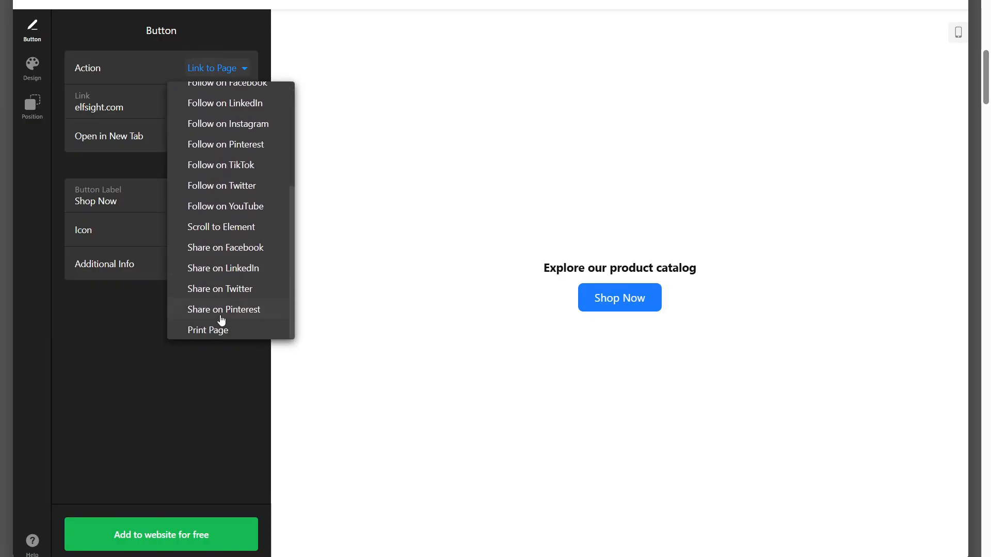
pyautogui.scroll(2, 216, 312)
pyautogui.click(130, 59)
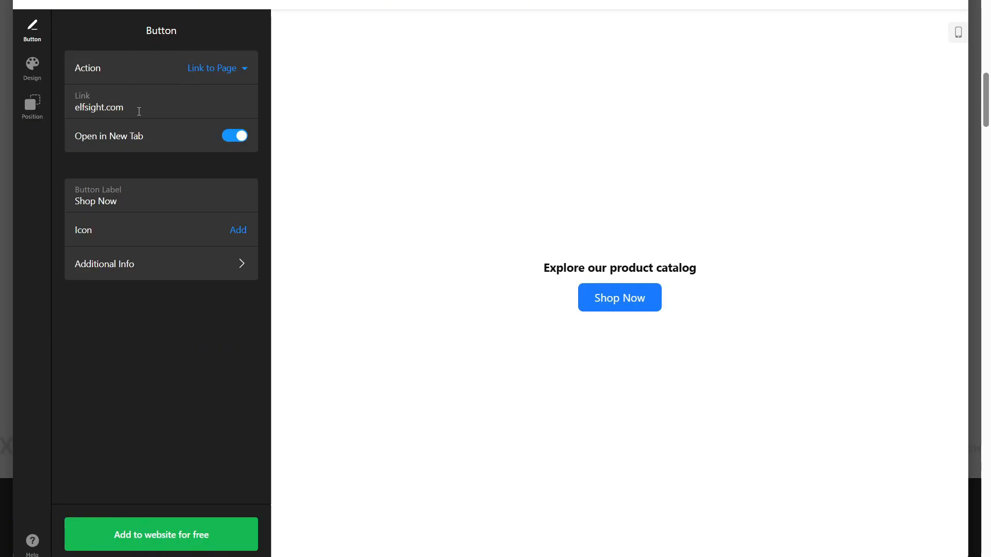
# - Examine the button's Link, Open in New Tab and Button Label settings without changing them
pyautogui.moveTo(125, 107); pyautogui.dragTo(80, 110)
pyautogui.click(68, 112)
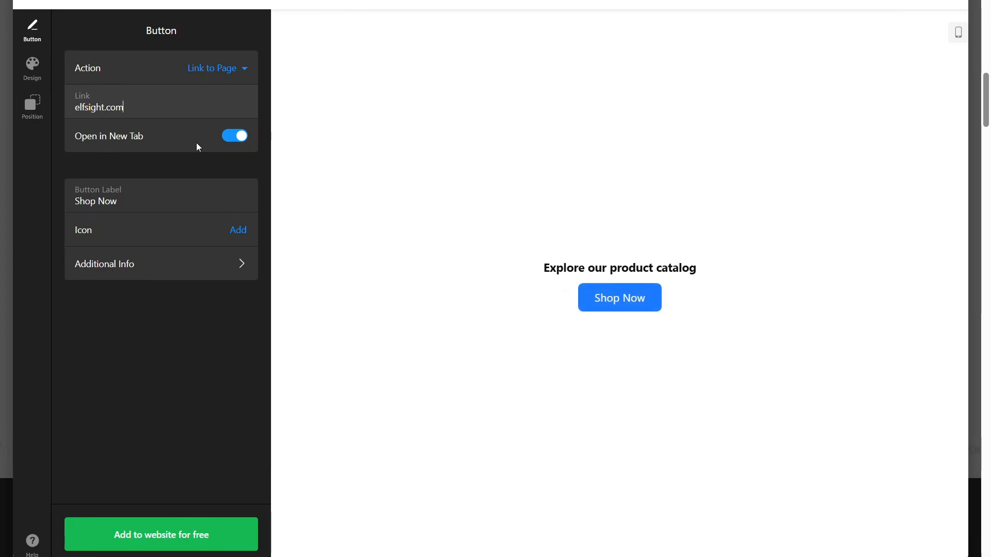
pyautogui.click(228, 144)
pyautogui.click(239, 146)
pyautogui.moveTo(147, 200); pyautogui.dragTo(69, 201)
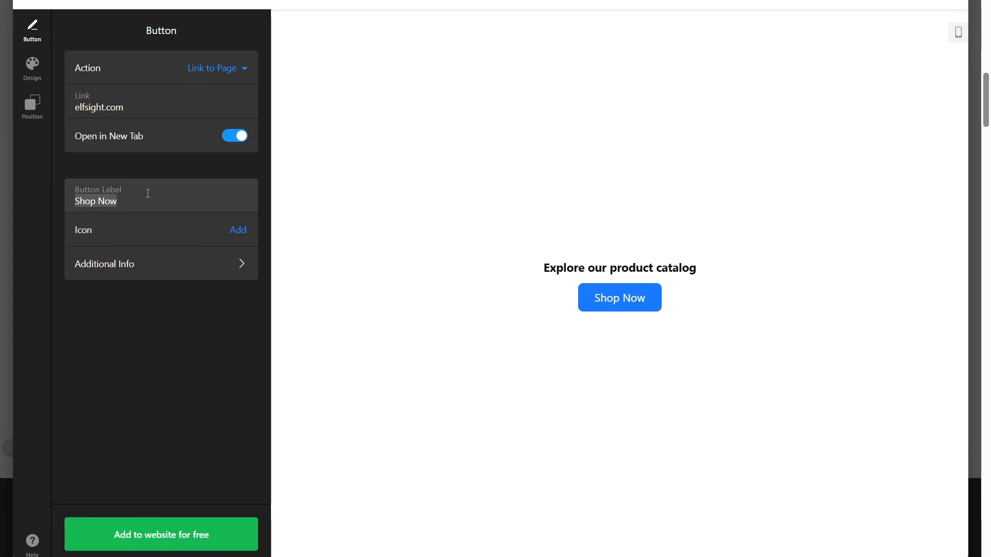
pyautogui.click(181, 176)
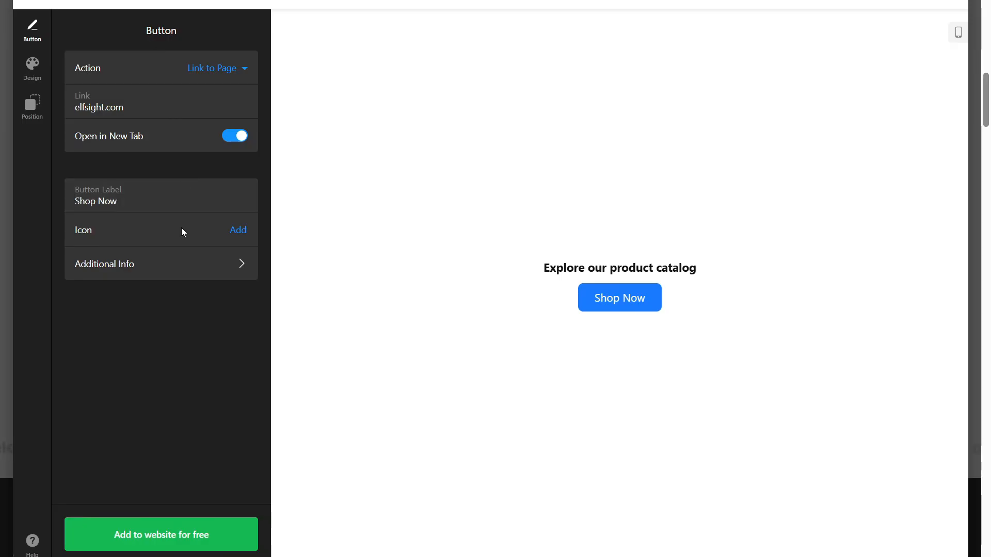
# - Add the heart icon from the icon library to the button and remove it again
pyautogui.click(238, 231)
pyautogui.click(231, 260)
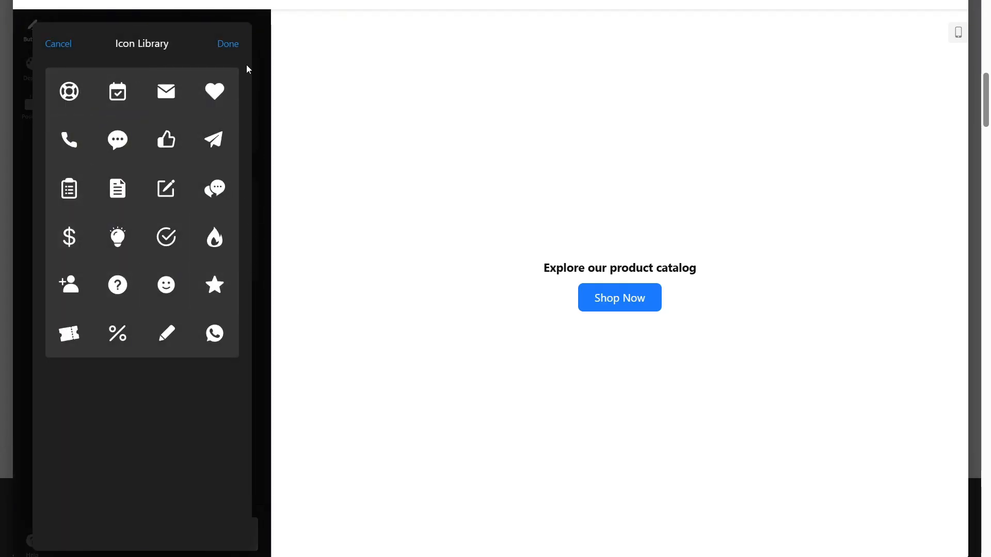
pyautogui.click(226, 79)
pyautogui.click(229, 46)
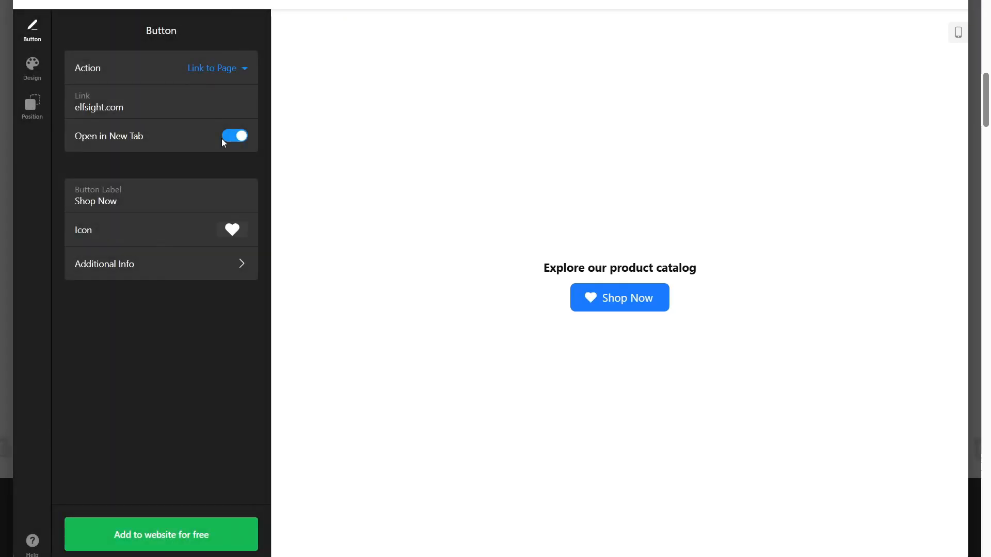
pyautogui.click(235, 230)
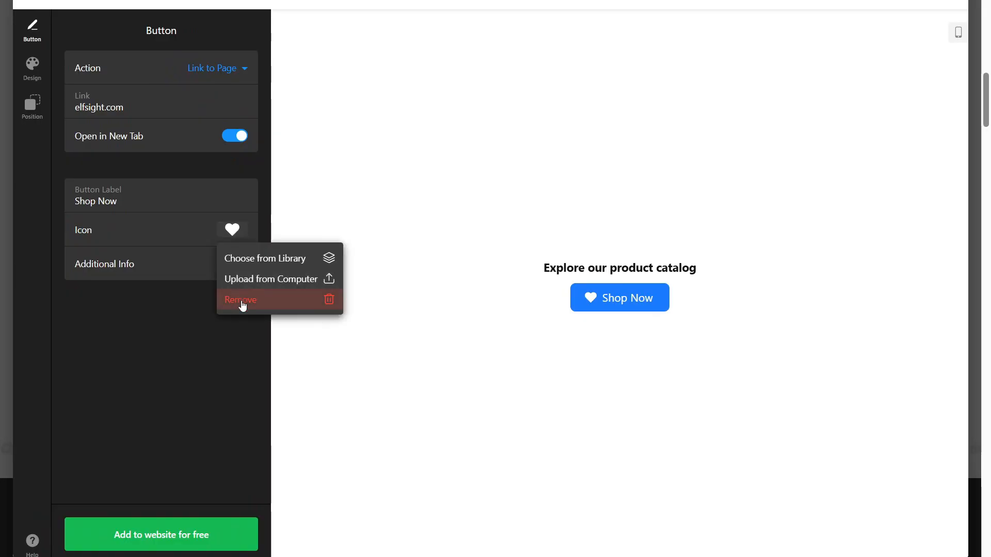
pyautogui.click(242, 303)
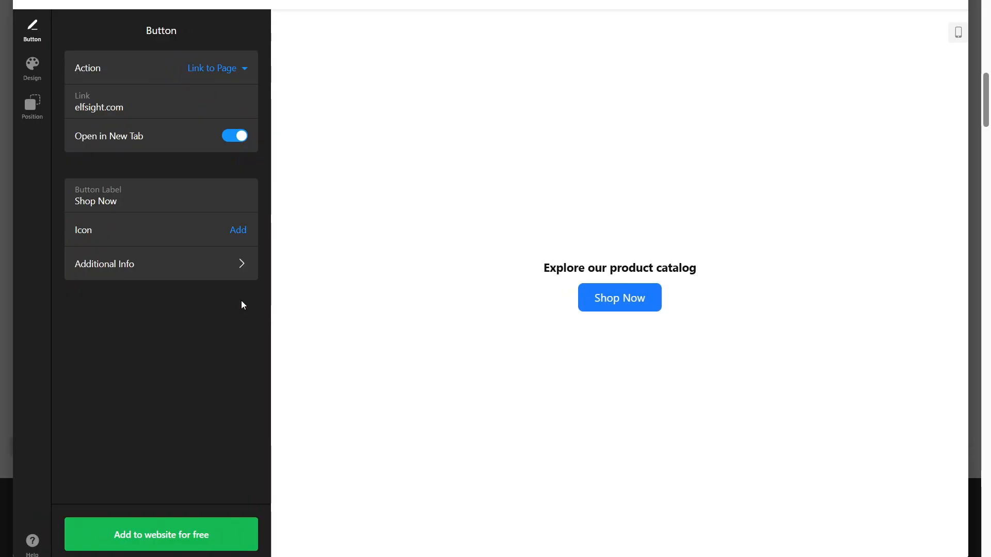
# - Check the Additional Info fields for text around the button and return to the main button settings
pyautogui.click(153, 263)
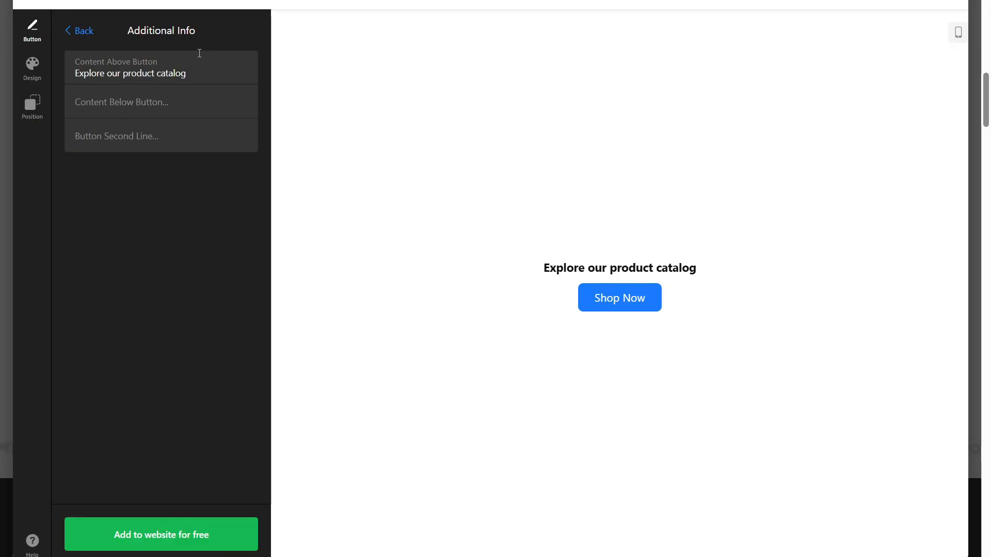
pyautogui.click(90, 30)
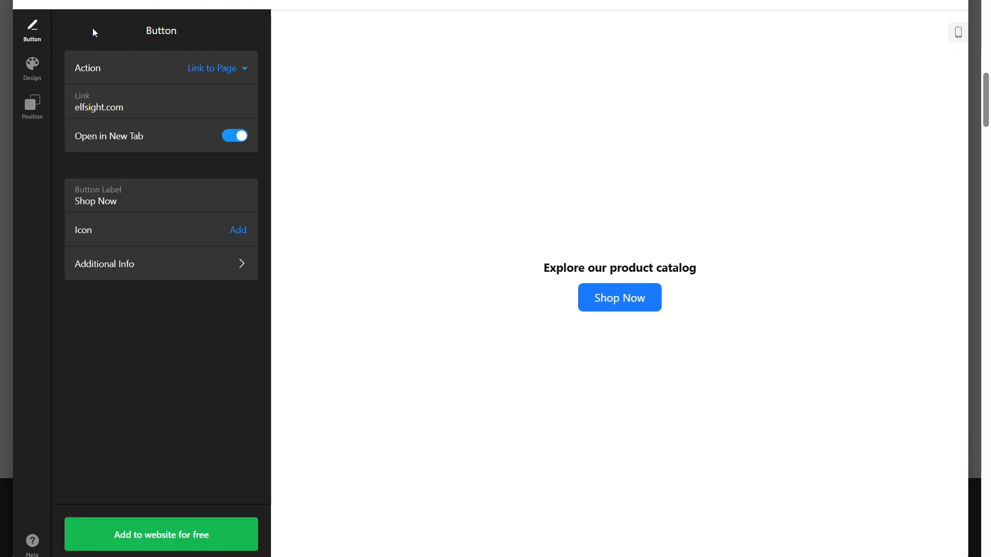
# - Try purple and pink as the button's design color and settle on green
pyautogui.click(40, 73)
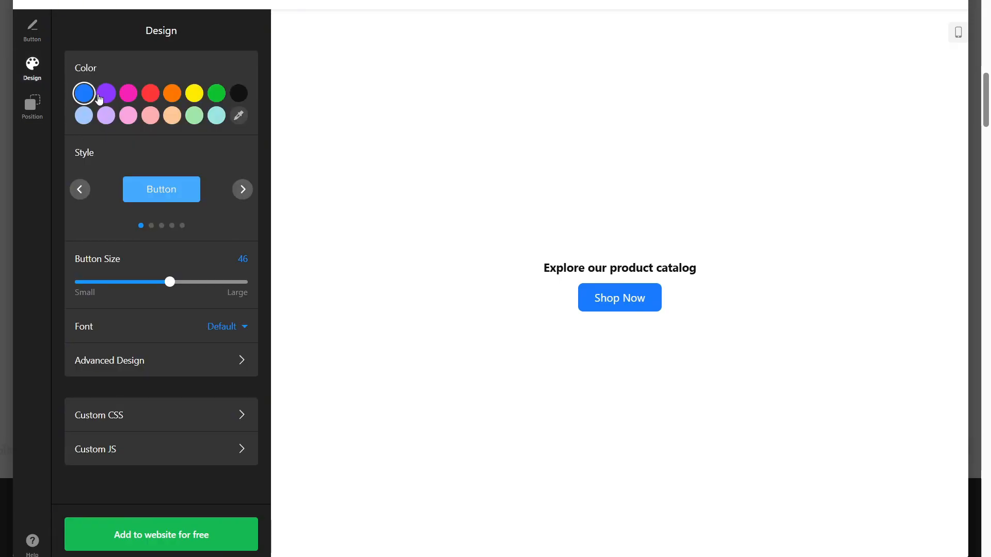
pyautogui.click(106, 94)
pyautogui.click(128, 94)
pyautogui.click(216, 95)
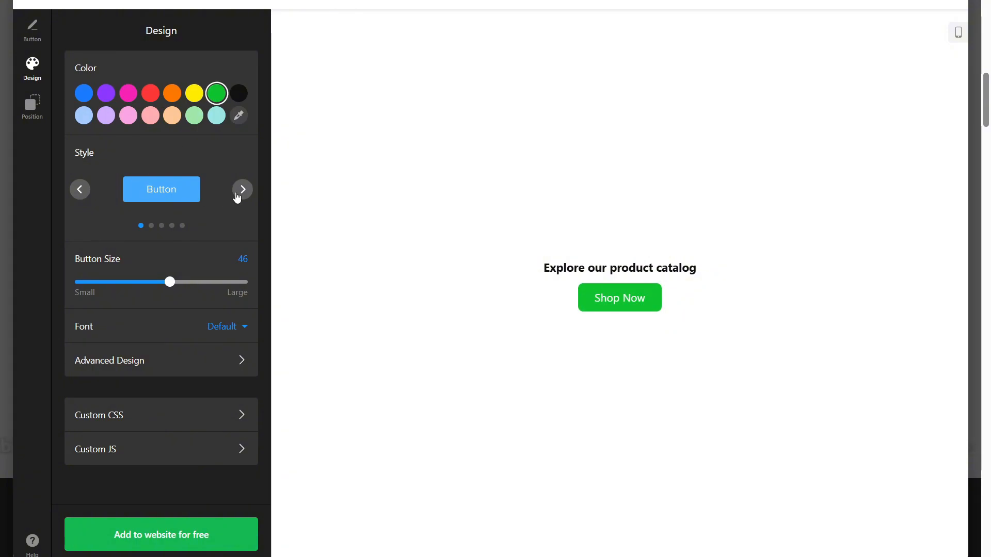
# - Browse the button style presets and choose the pill-shaped style with a shadow
pyautogui.click(241, 193)
pyautogui.click(241, 193)
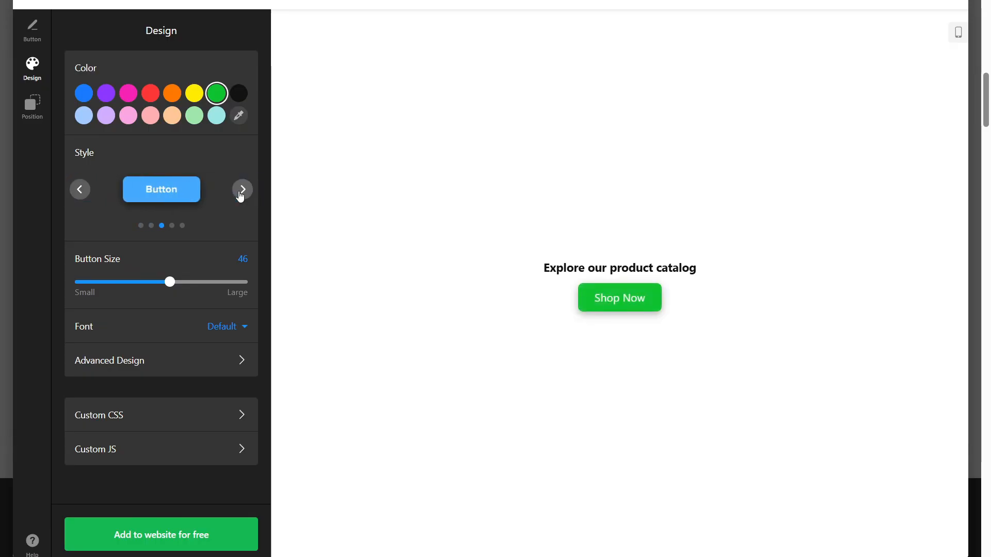
pyautogui.click(241, 193)
pyautogui.click(241, 192)
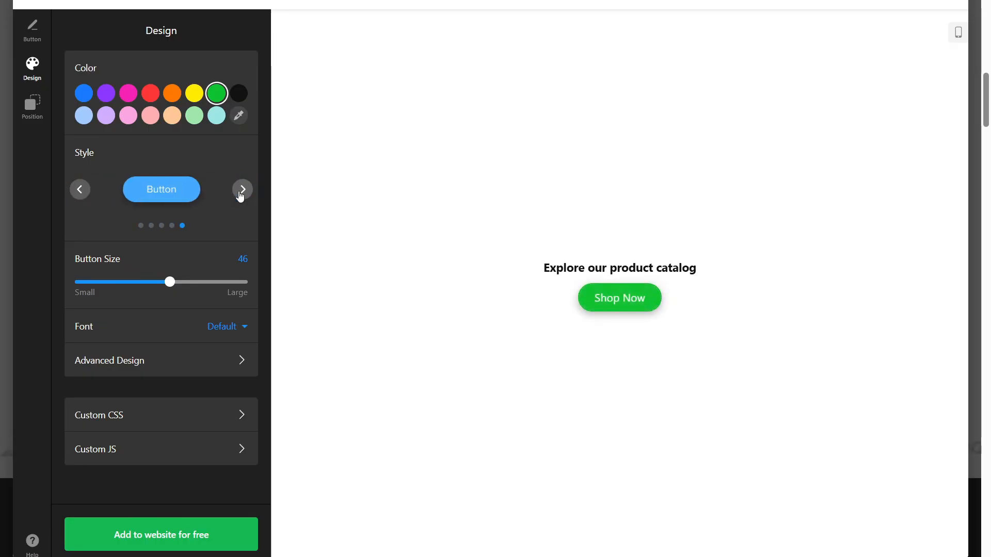
pyautogui.click(80, 190)
# - Set the button size to 56 and check the list of available fonts, leaving Default selected
pyautogui.moveTo(169, 282); pyautogui.dragTo(213, 298)
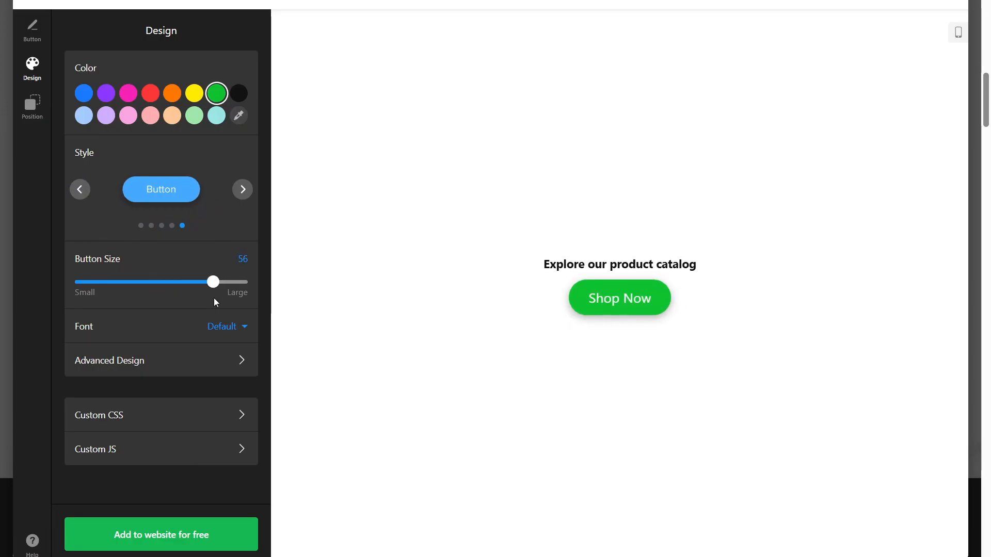
pyautogui.click(237, 325)
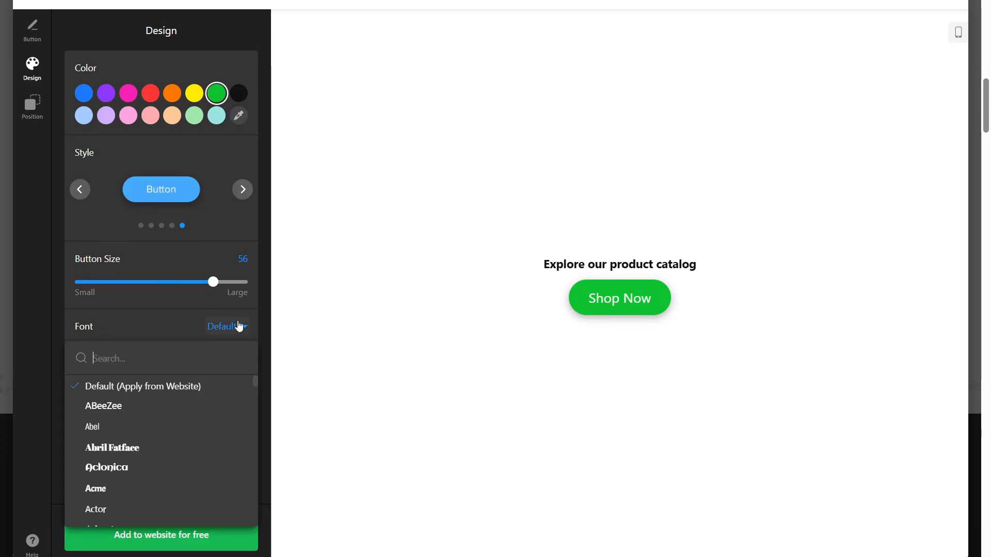
pyautogui.click(239, 325)
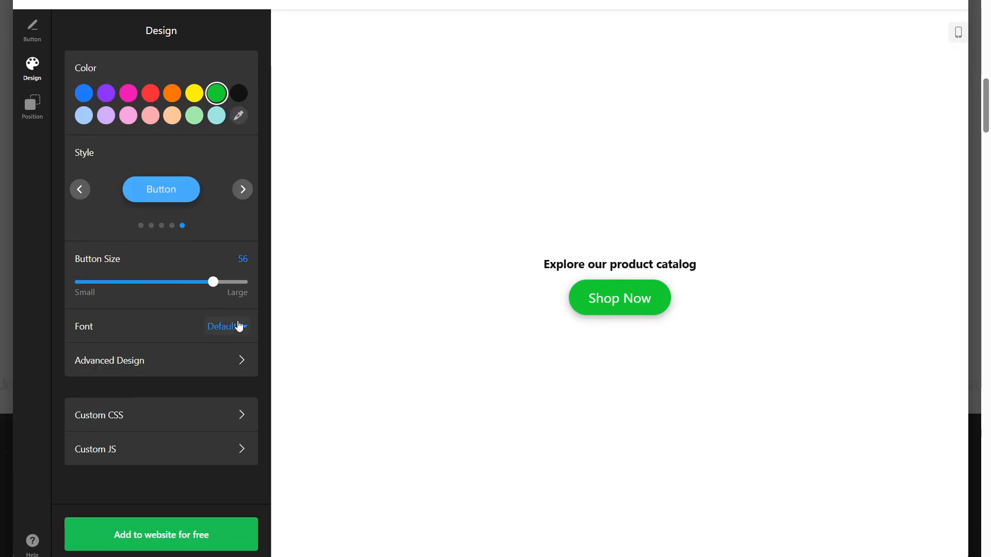
# - In the advanced design settings, switch the button to Outline with a custom corner radius of 100 and toggle its shadow off and on
pyautogui.click(118, 362)
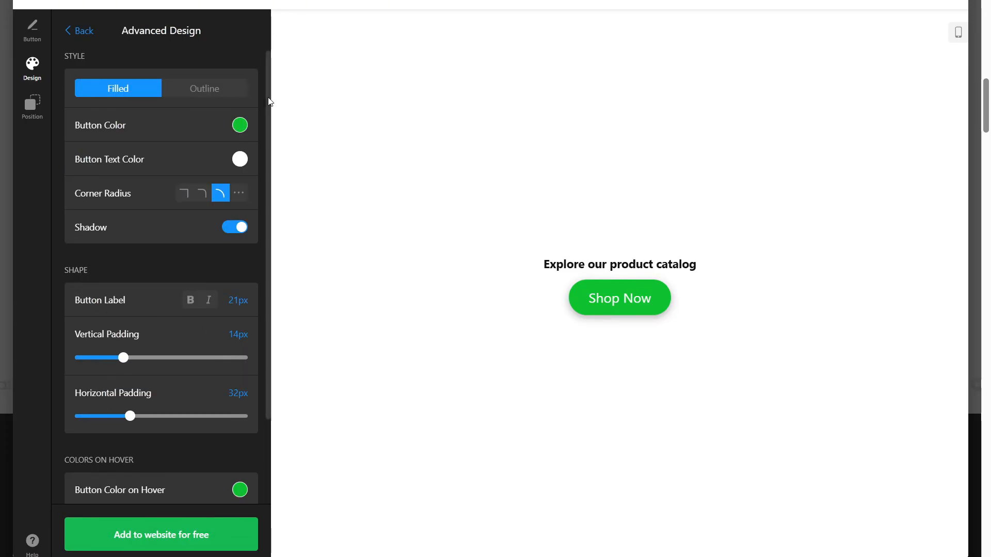
pyautogui.click(201, 92)
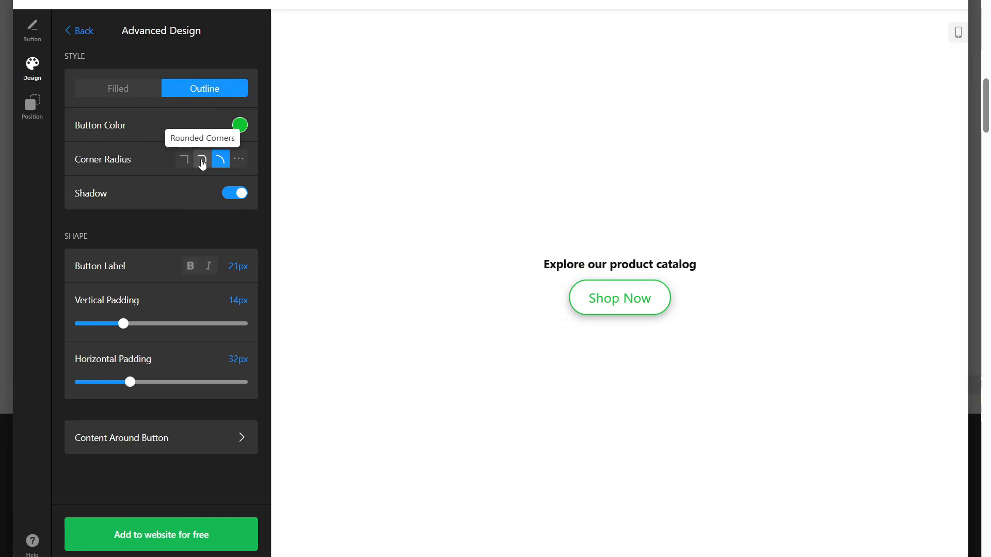
pyautogui.click(245, 163)
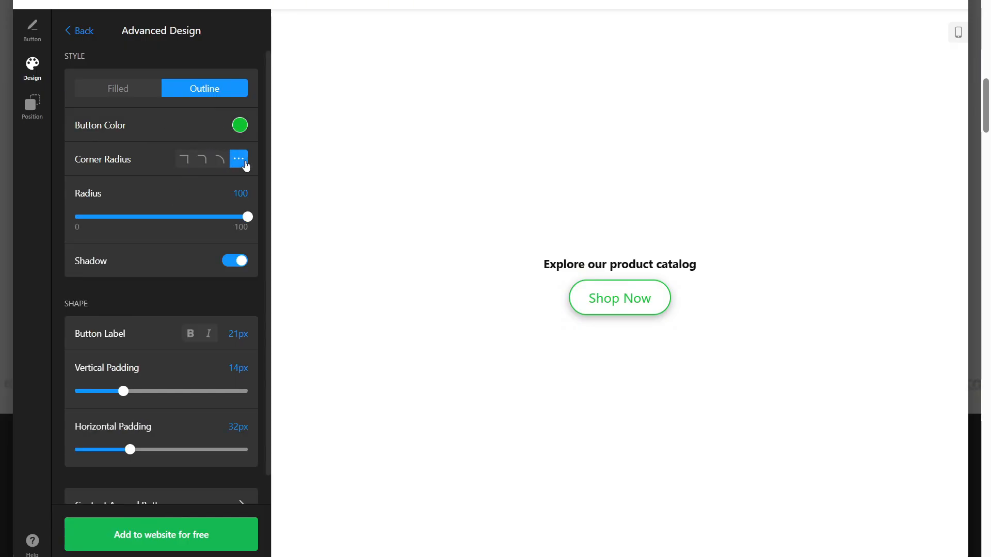
pyautogui.click(96, 216)
pyautogui.moveTo(95, 213); pyautogui.dragTo(248, 230)
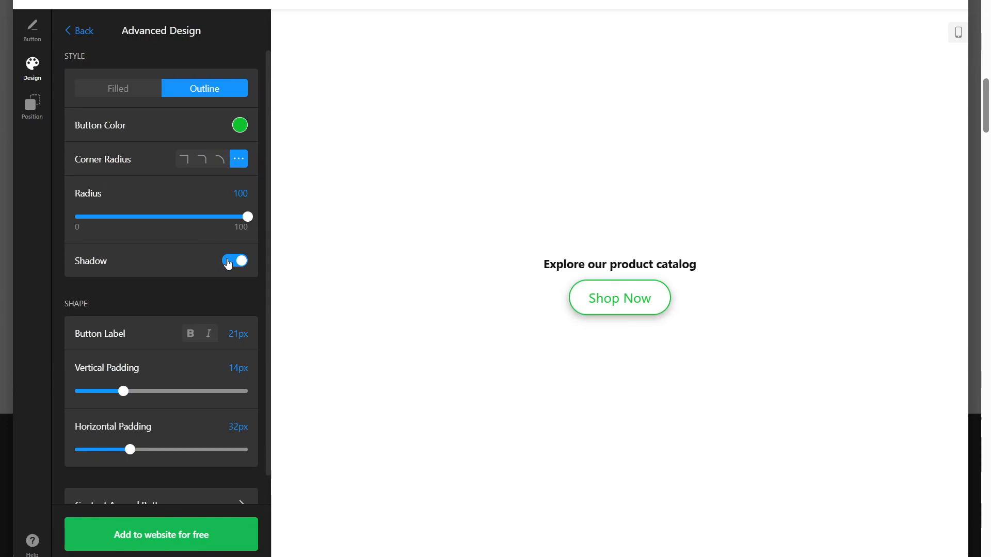
pyautogui.click(223, 260)
pyautogui.click(223, 260)
pyautogui.scroll(-1, 186, 296)
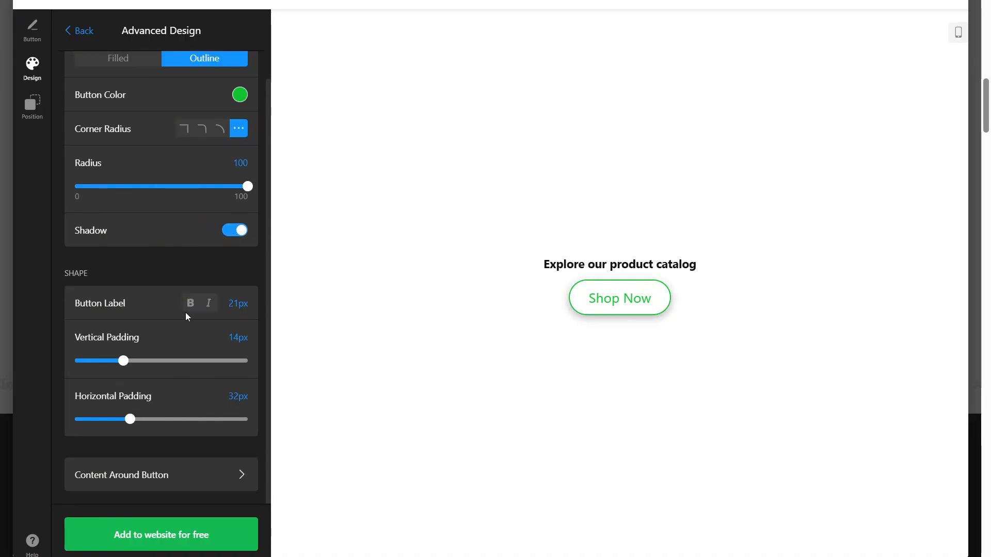
# - Try the Floating position, look at its placement and offset options, and return the button to Embedded
pyautogui.click(29, 114)
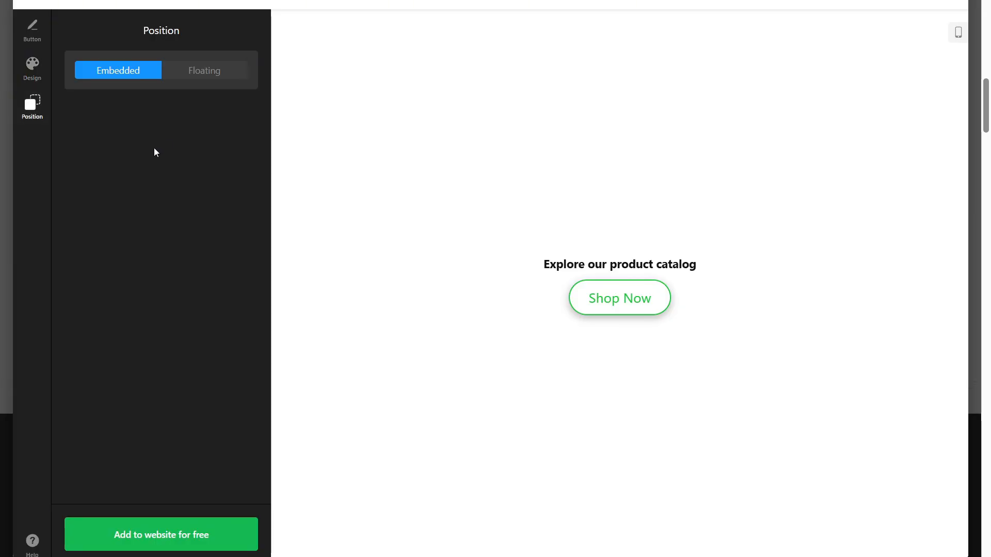
pyautogui.click(198, 72)
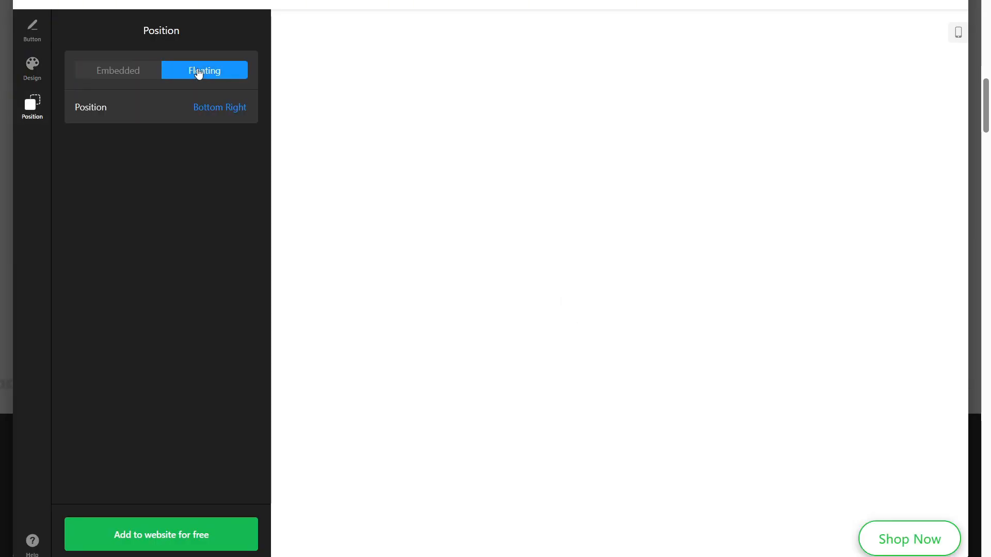
pyautogui.click(224, 108)
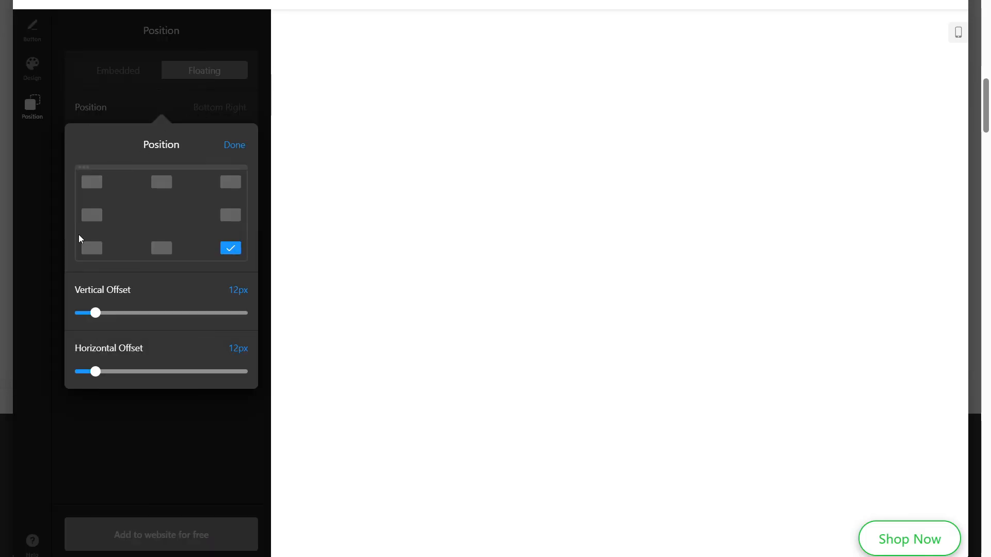
pyautogui.click(236, 146)
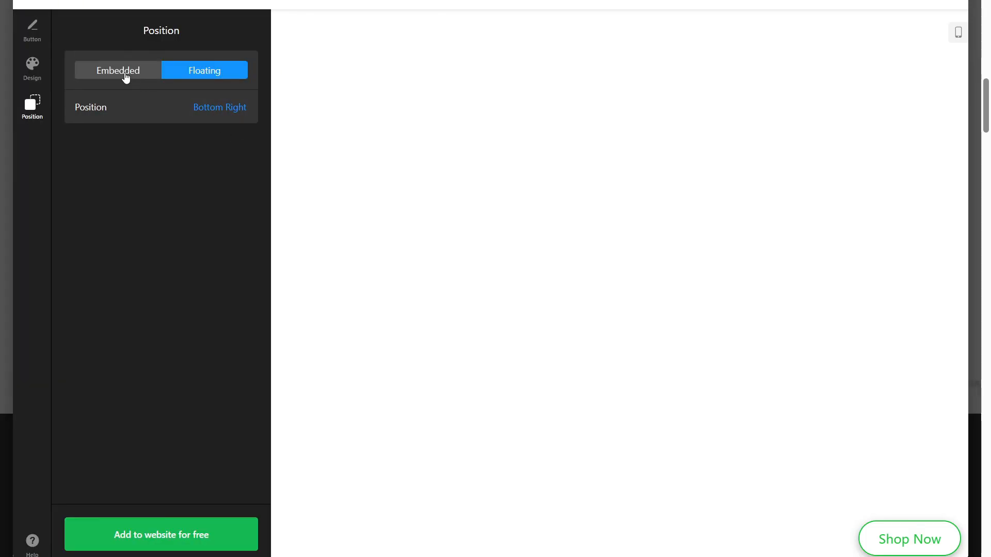
pyautogui.click(125, 76)
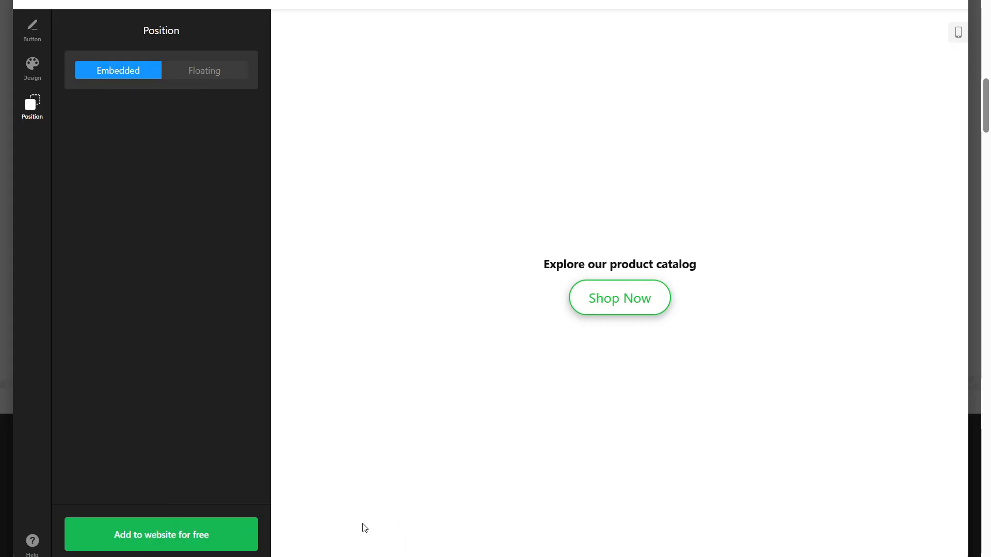
# - Add the button to the website, publish it with the Free plan and copy its embed code
pyautogui.click(223, 536)
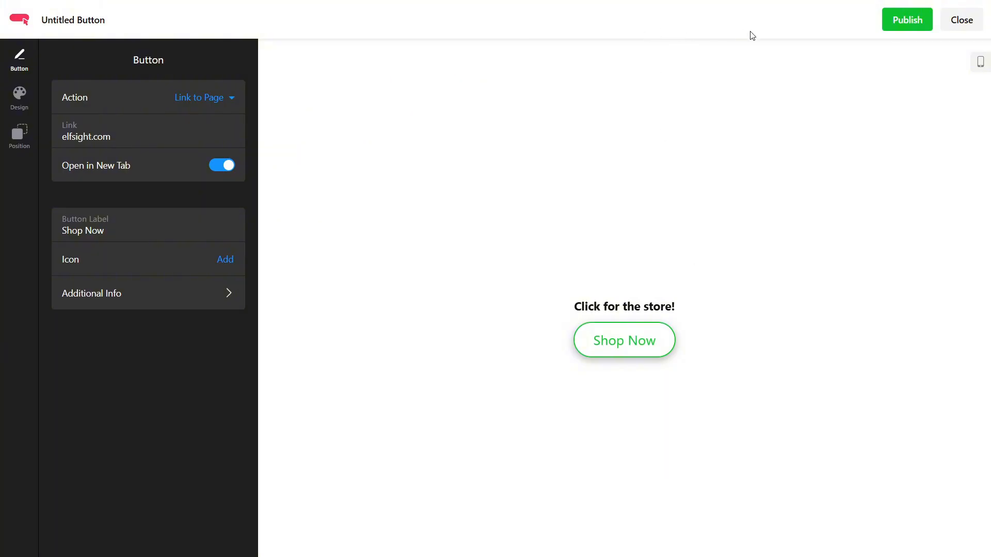
pyautogui.click(908, 21)
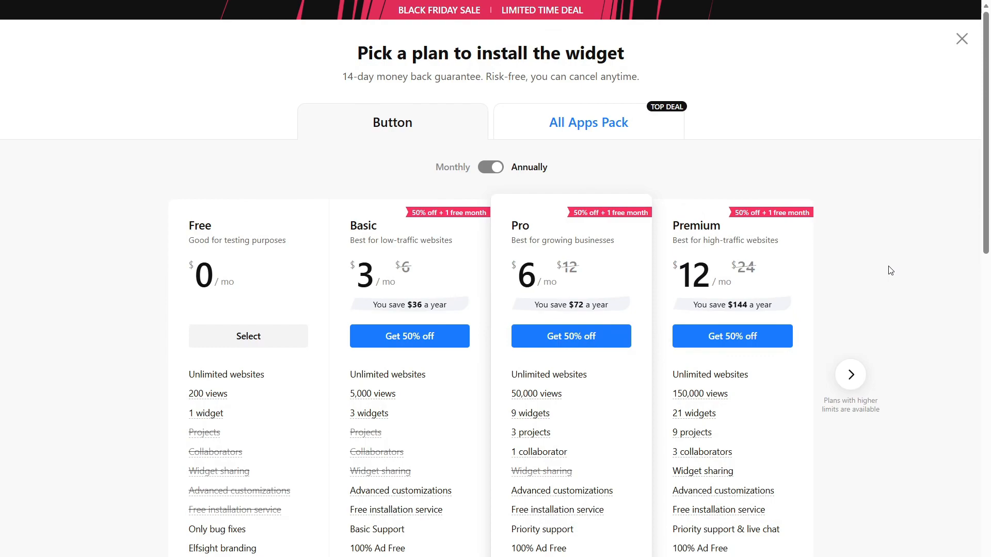
pyautogui.click(250, 338)
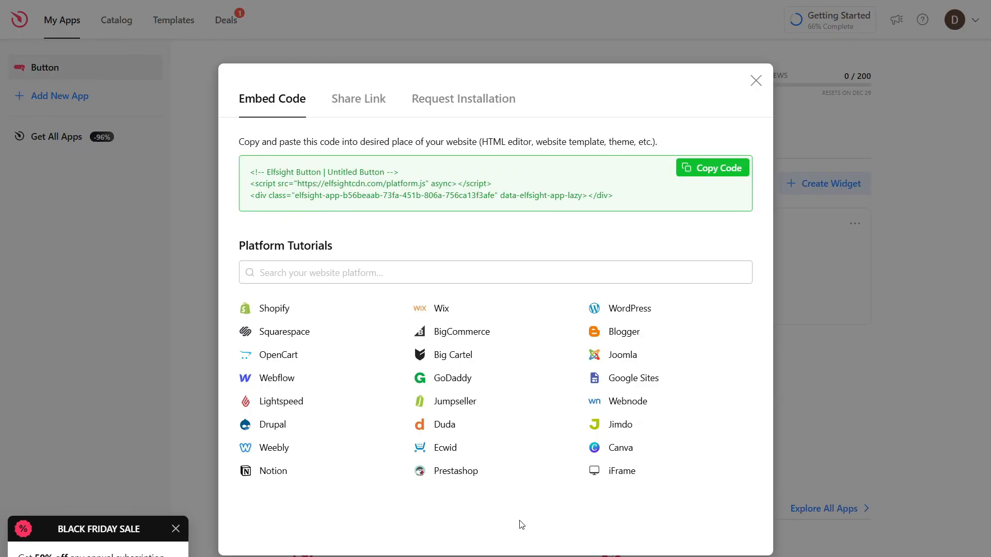
pyautogui.click(701, 171)
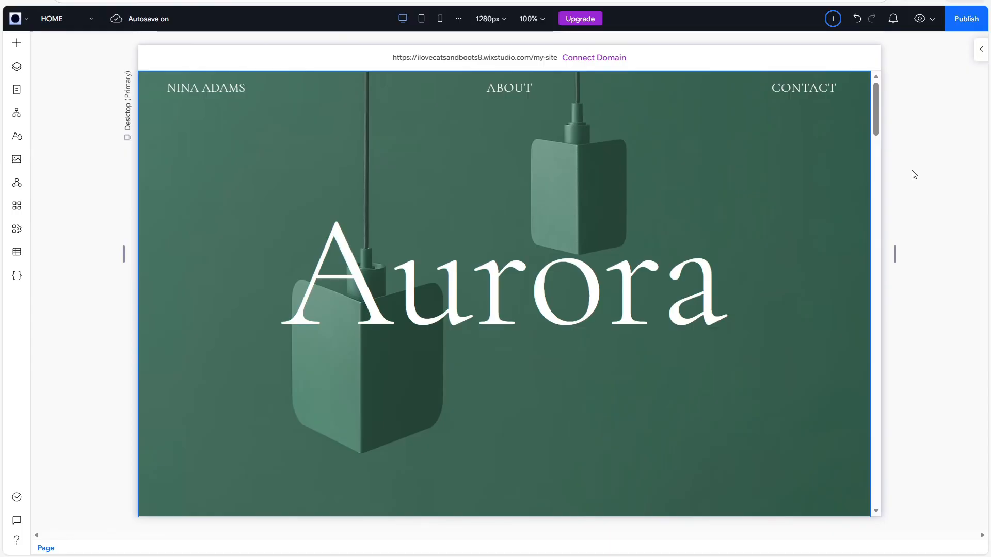
# - In the Wix Studio editor, add a blank section above The Collection and insert an Embed Code element into it
pyautogui.scroll(-4, 707, 172)
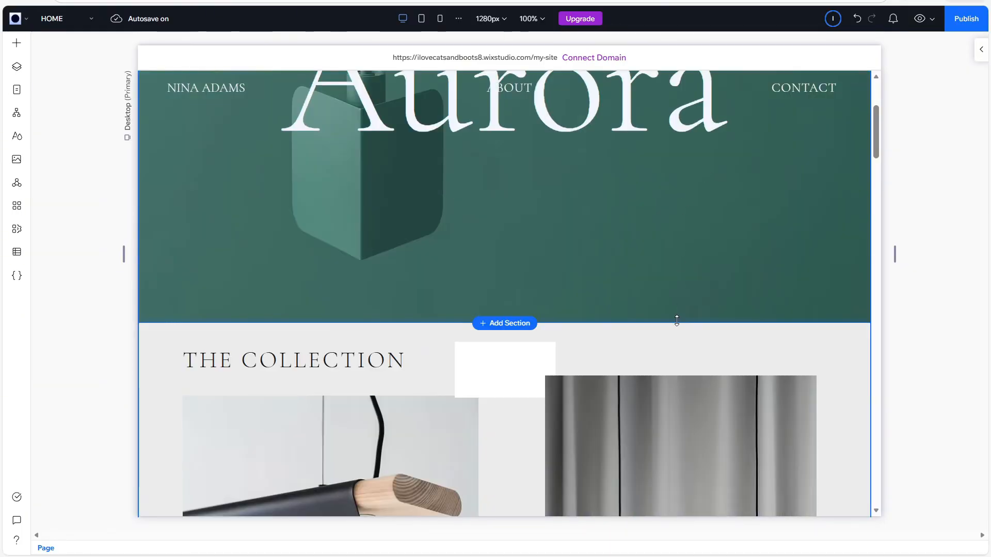
pyautogui.click(516, 320)
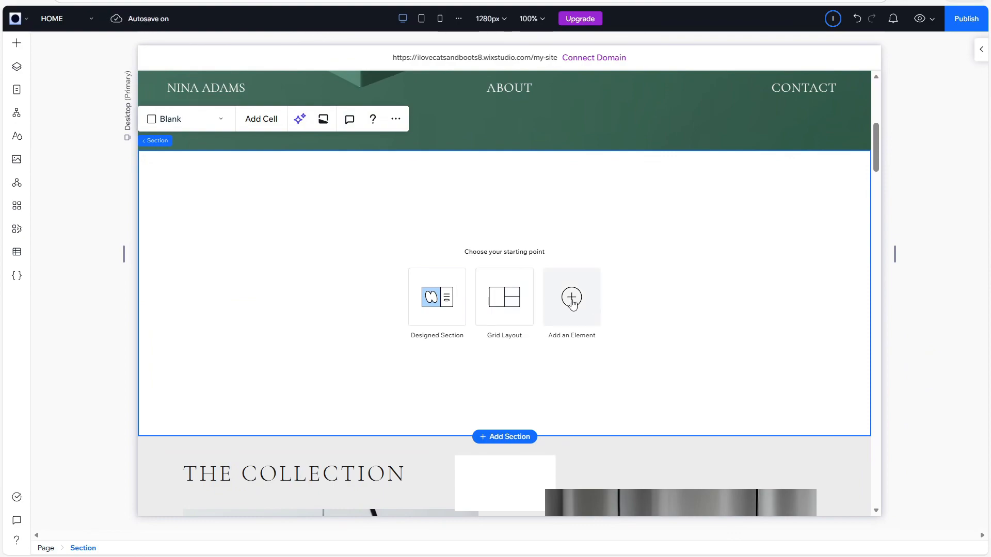
pyautogui.click(572, 306)
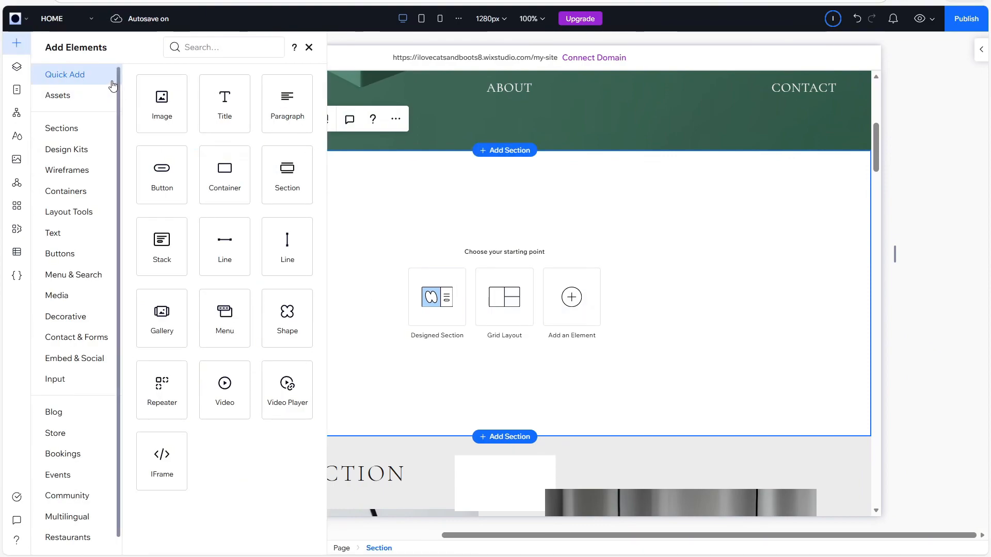
pyautogui.click(73, 359)
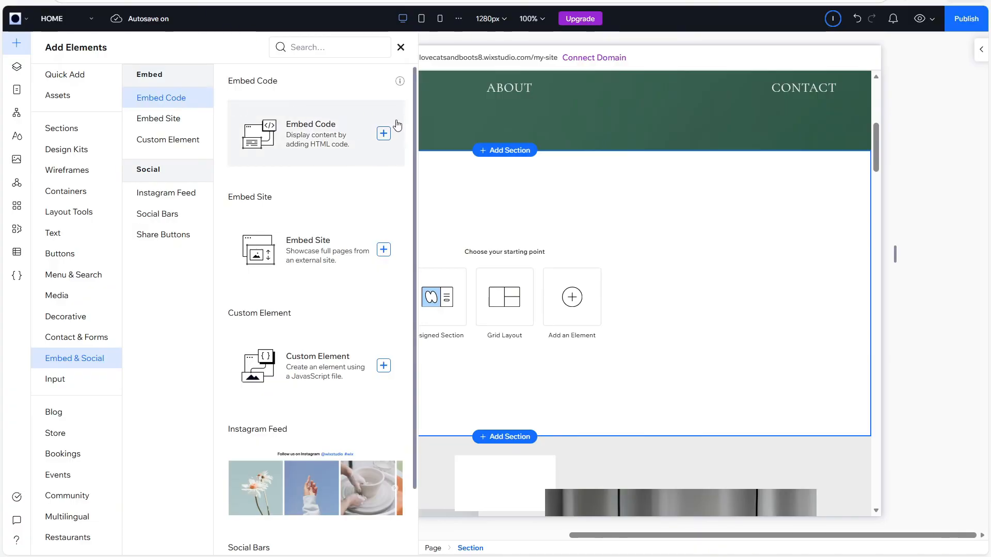
pyautogui.click(384, 135)
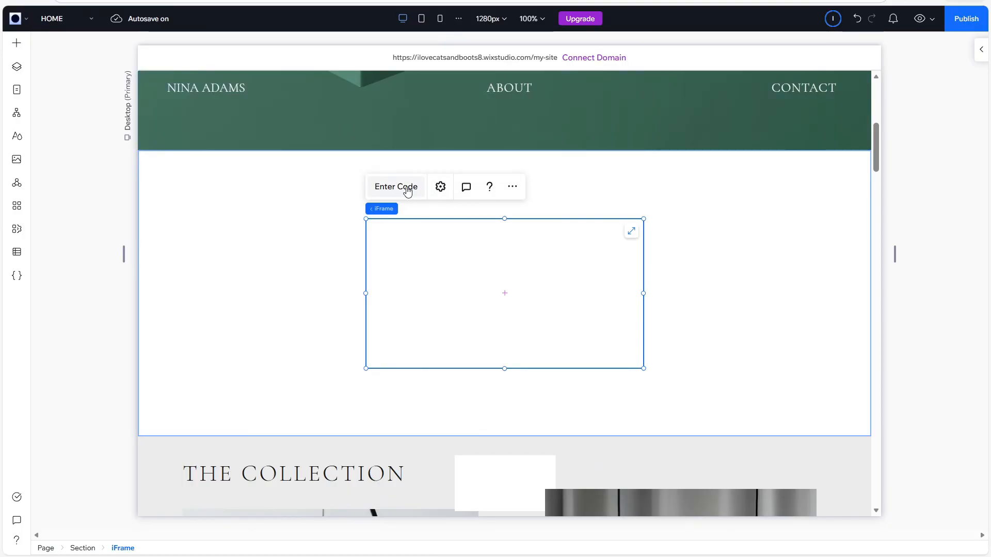
# - Paste the copied Elfsight button code into the iFrame's HTML settings and update the element
pyautogui.click(408, 191)
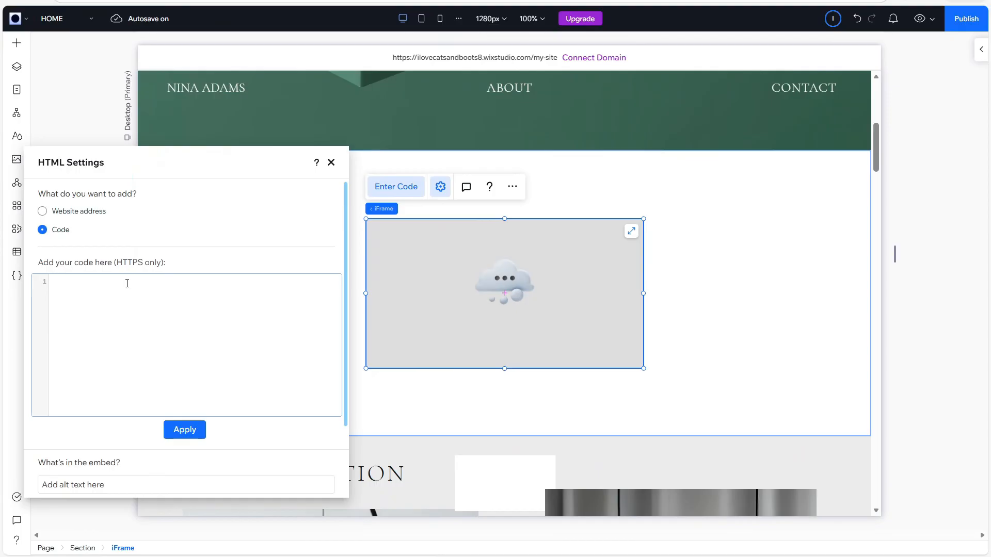
pyautogui.click(127, 284)
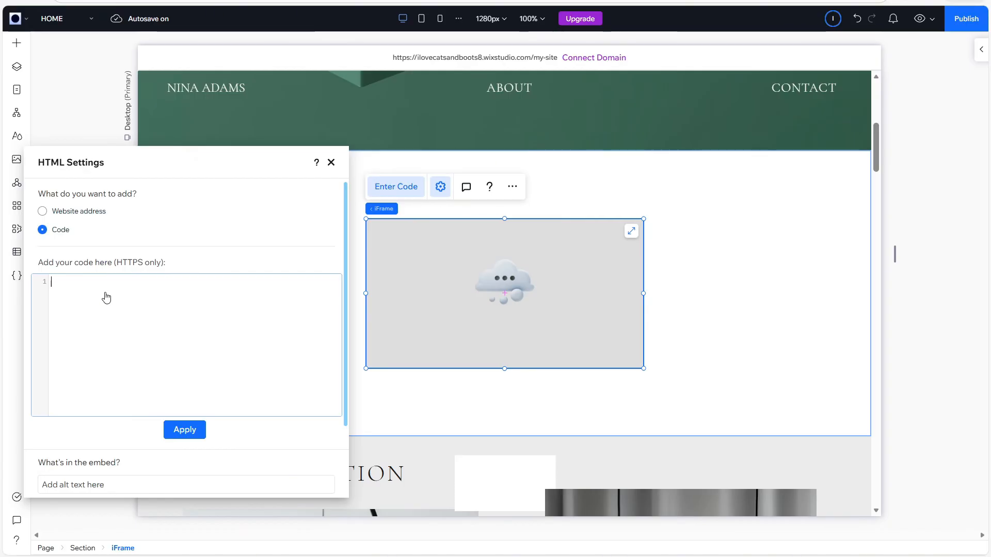
pyautogui.hotkey('ctrl', 'v')
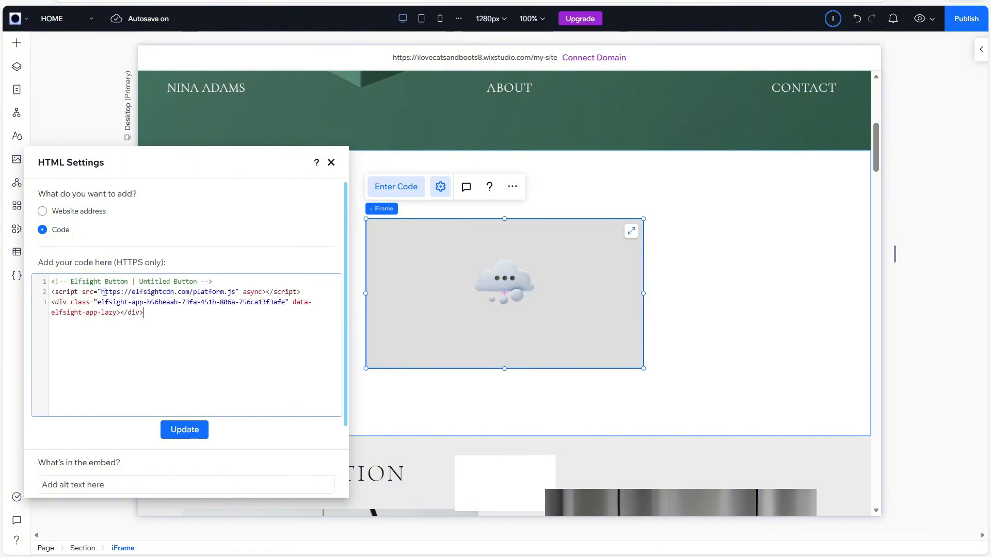
pyautogui.click(184, 431)
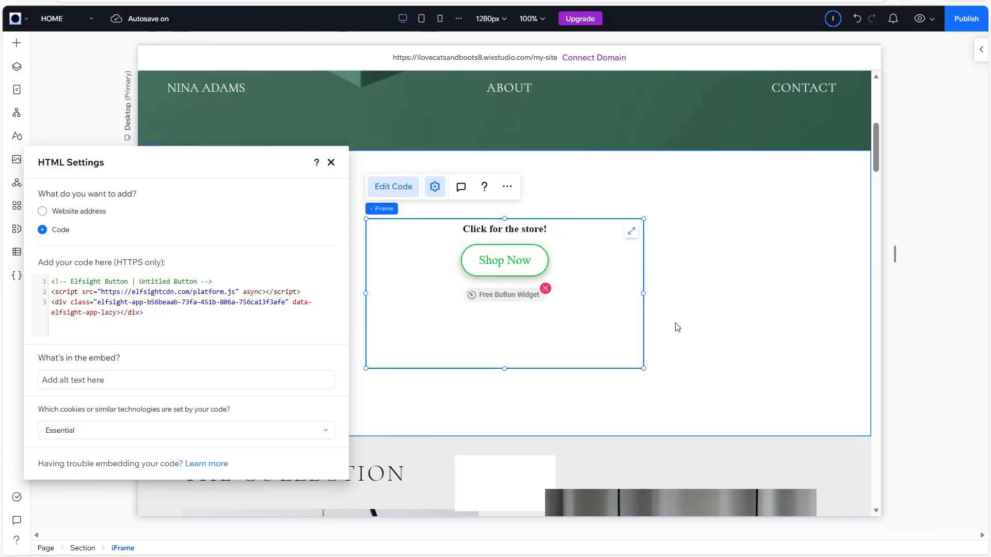
# - Close the HTML settings and widen the button's iFrame on both its left and right sides
pyautogui.click(519, 276)
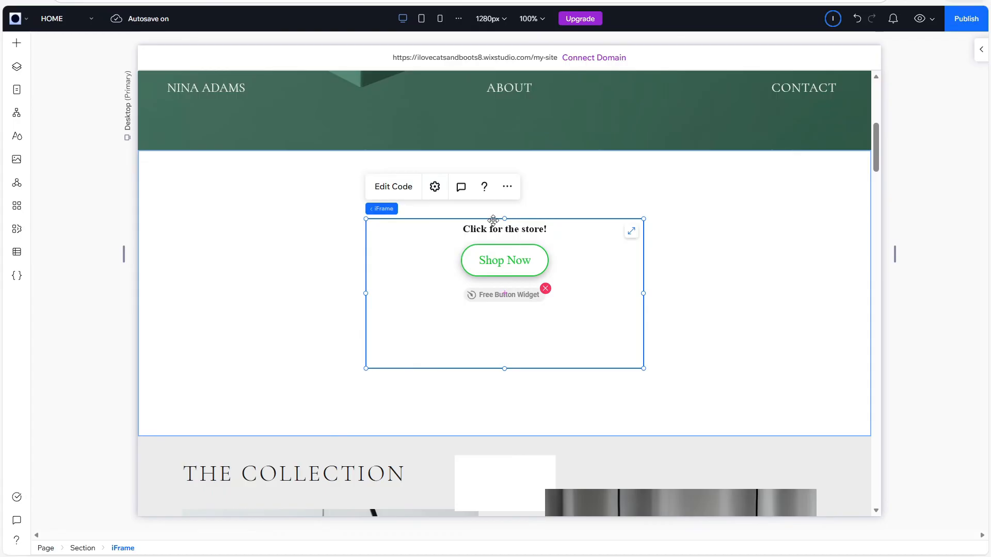
pyautogui.moveTo(366, 293); pyautogui.dragTo(349, 304)
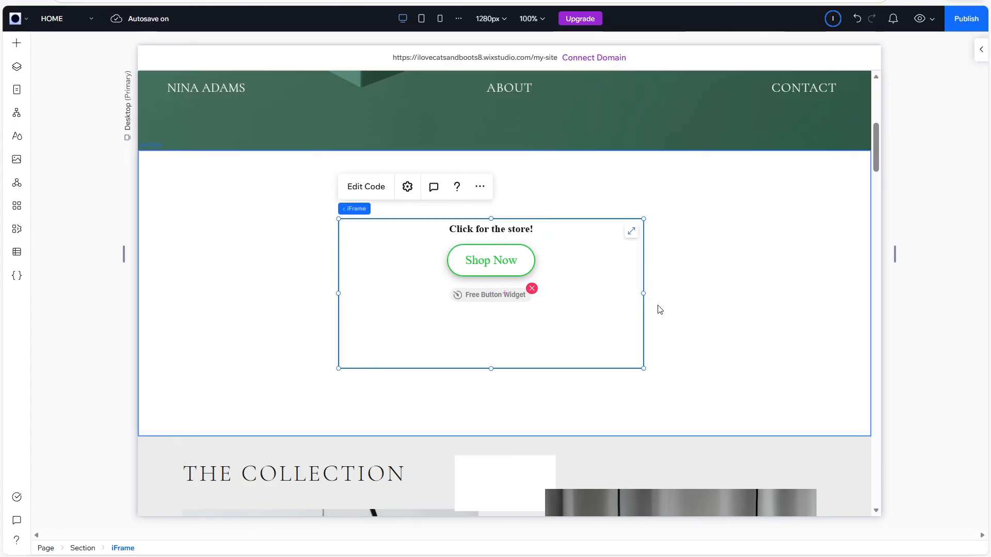
pyautogui.moveTo(644, 293); pyautogui.dragTo(655, 295)
pyautogui.click(495, 216)
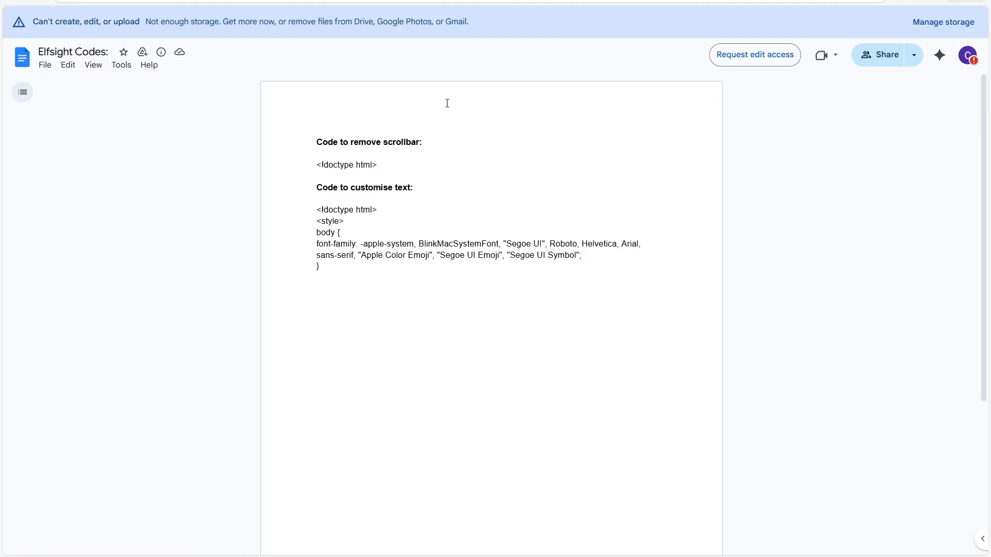
# - Copy the whole code block under "Code to customise text" from the Elfsight Codes document
pyautogui.moveTo(322, 188); pyautogui.dragTo(456, 199)
pyautogui.click(367, 206)
pyautogui.moveTo(314, 207); pyautogui.dragTo(323, 268)
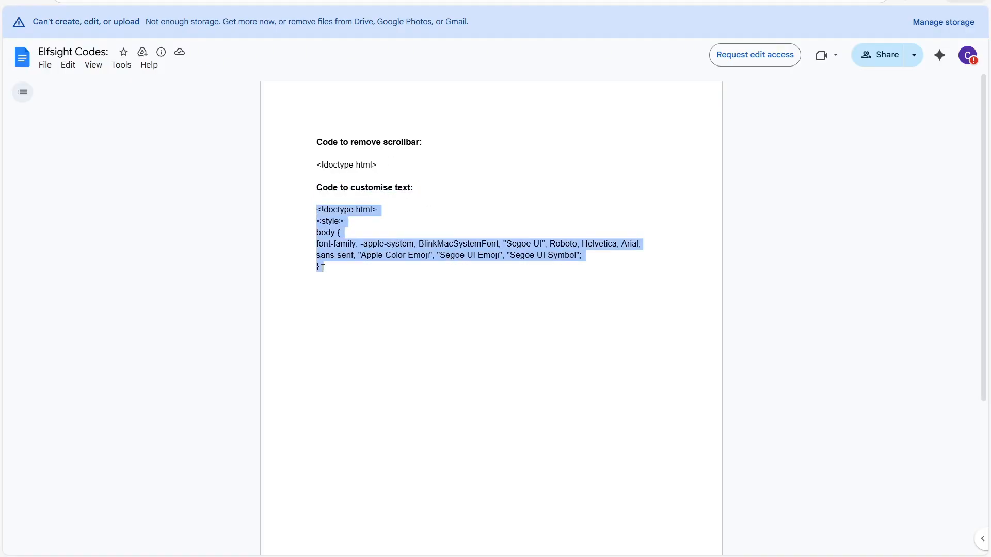
pyautogui.rightClick(331, 240)
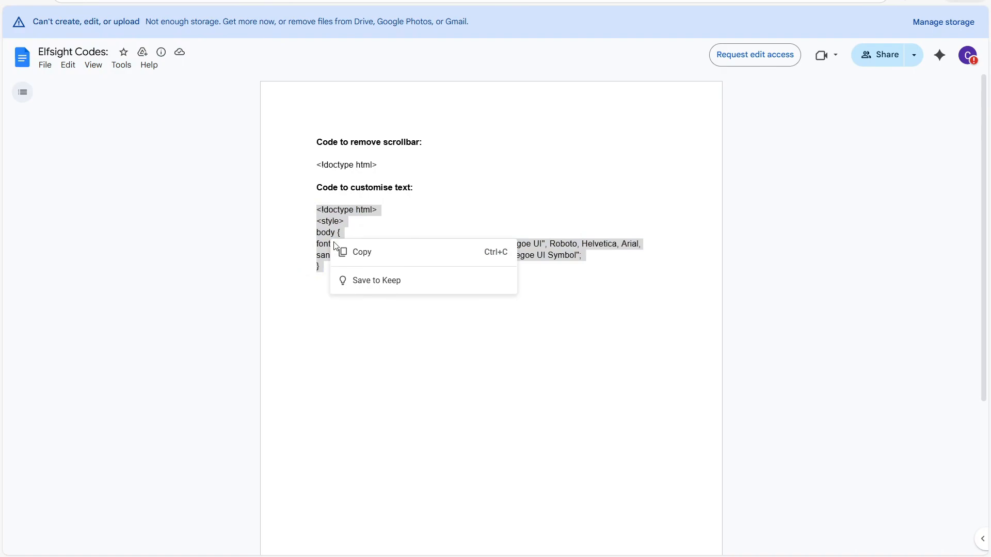
pyautogui.click(356, 252)
pyautogui.click(389, 210)
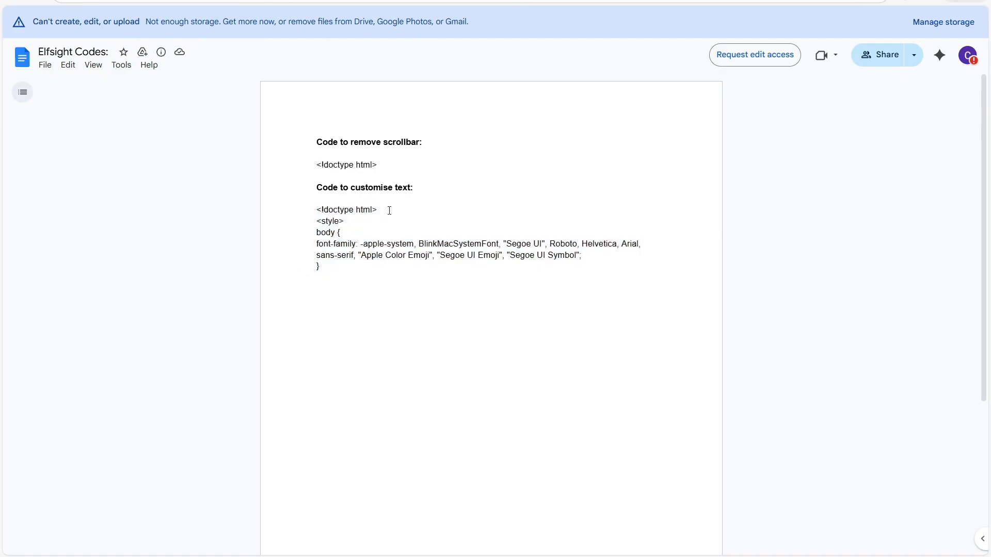
# - In the Wix Studio editor, append the copied font-family style code to the end of the button iFrame's code and update the element
pyautogui.click(304, 1)
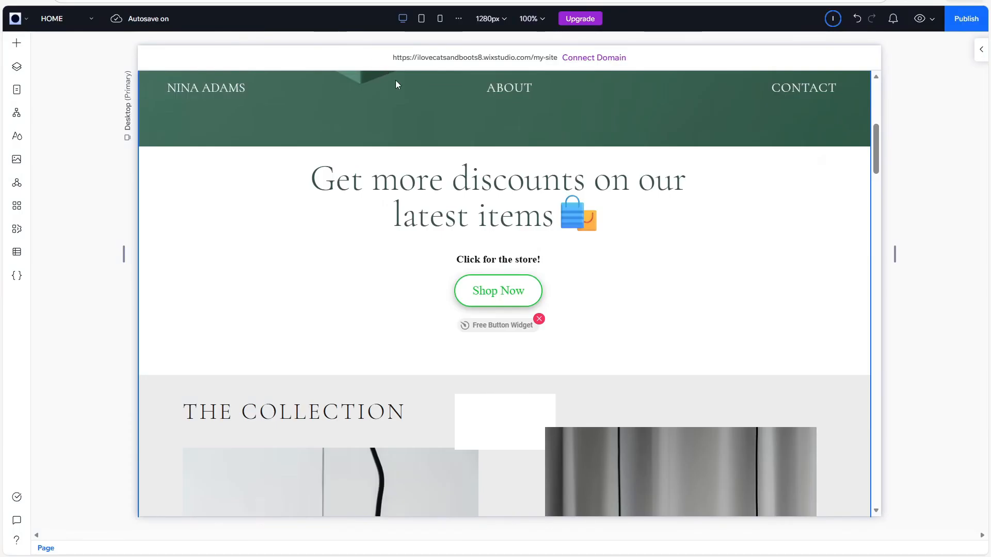
pyautogui.click(494, 294)
pyautogui.click(494, 295)
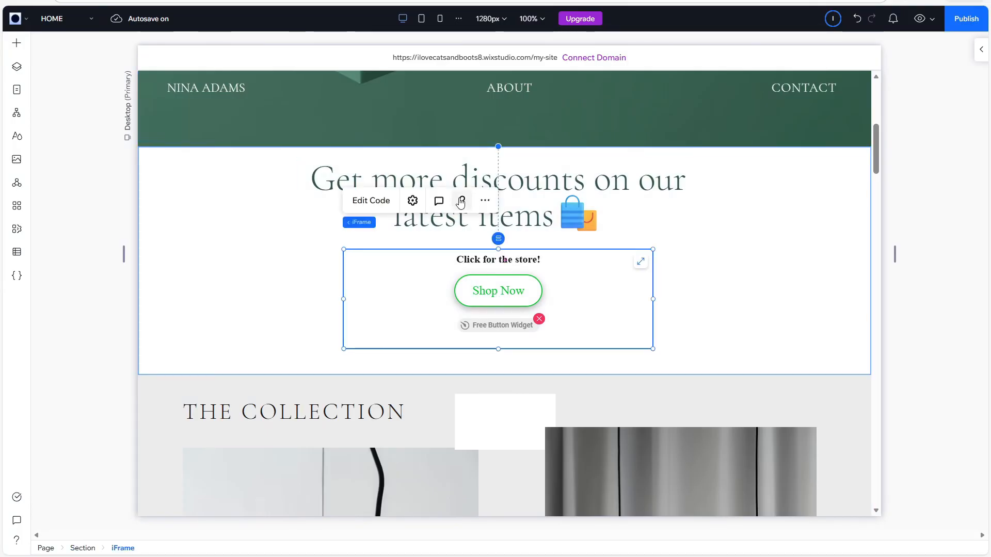
pyautogui.click(380, 201)
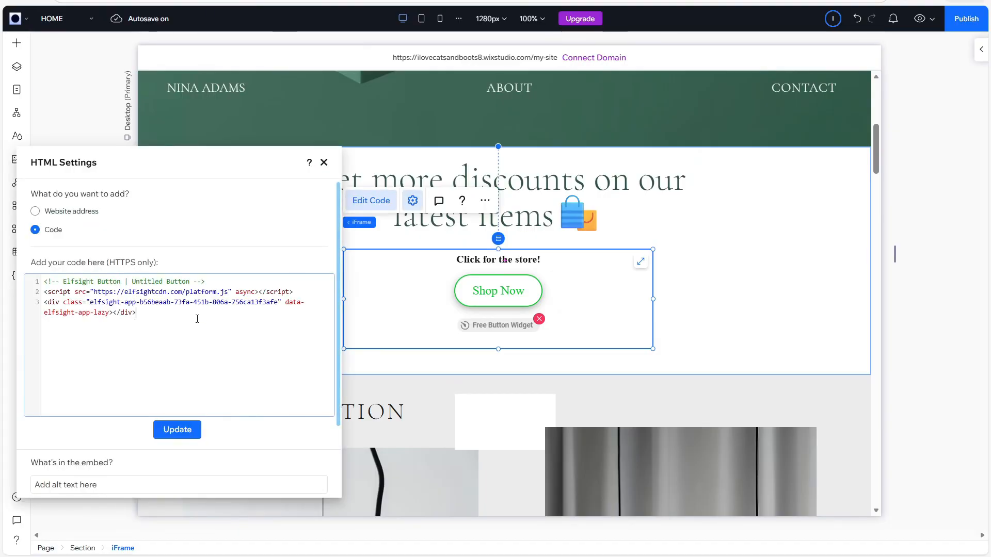
pyautogui.hotkey('ctrl', 'v')
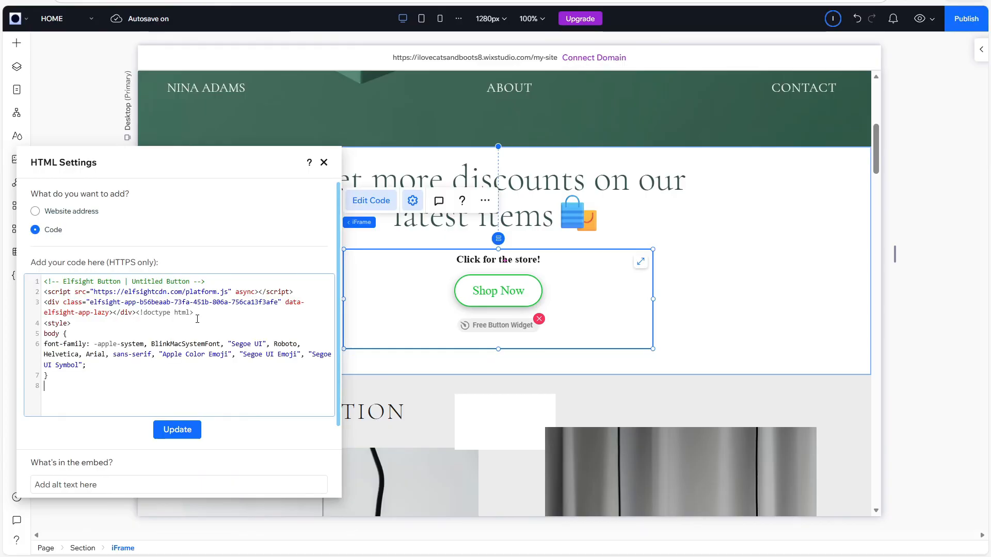
pyautogui.moveTo(92, 343); pyautogui.dragTo(94, 363)
pyautogui.click(94, 362)
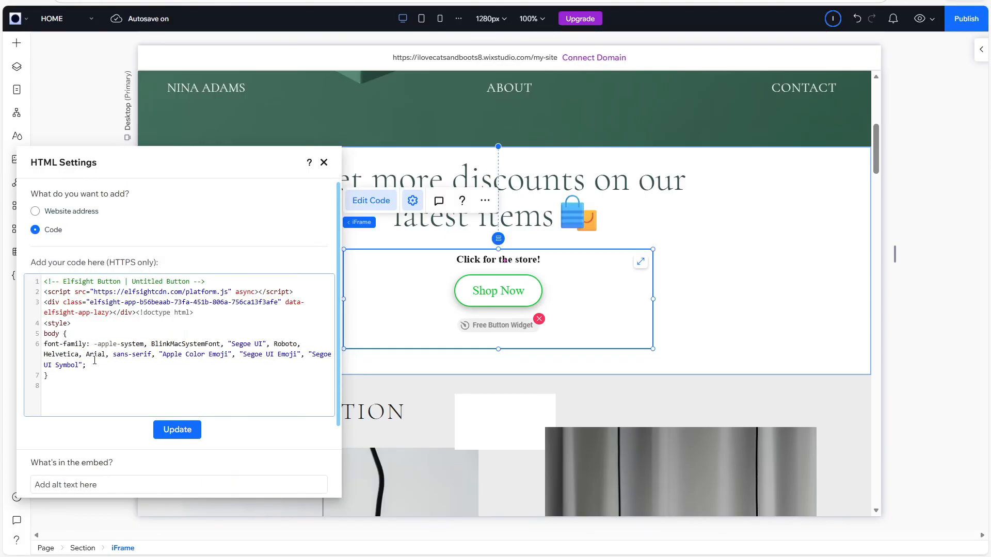
pyautogui.click(177, 436)
pyautogui.click(757, 316)
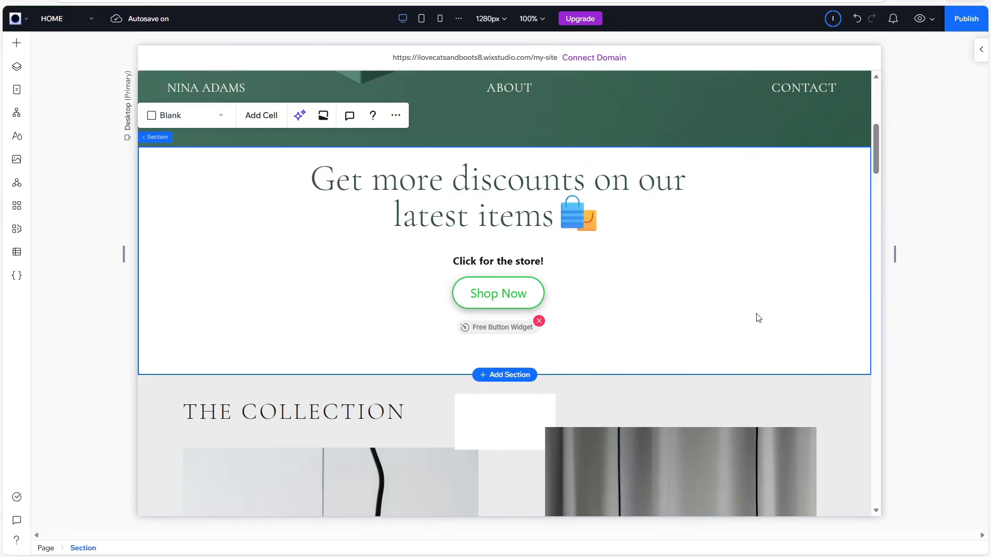
# - Nudge the button's iFrame slightly down within its section and open the site preview
pyautogui.click(473, 302)
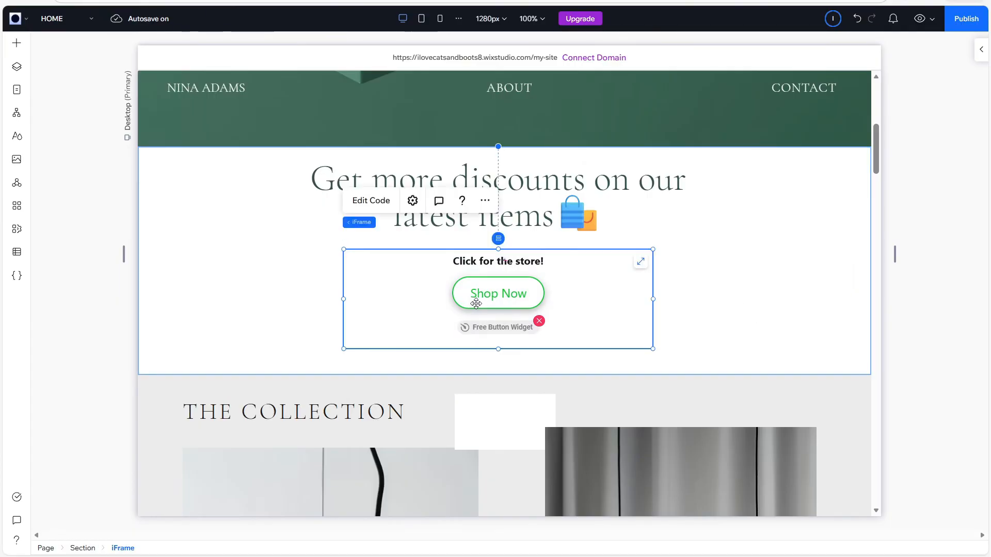
pyautogui.click(799, 252)
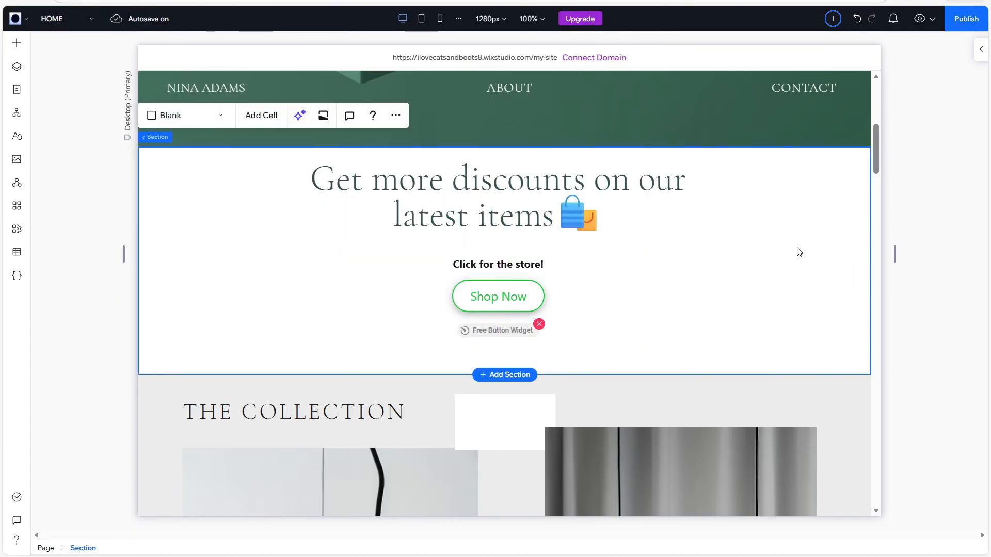
pyautogui.click(938, 178)
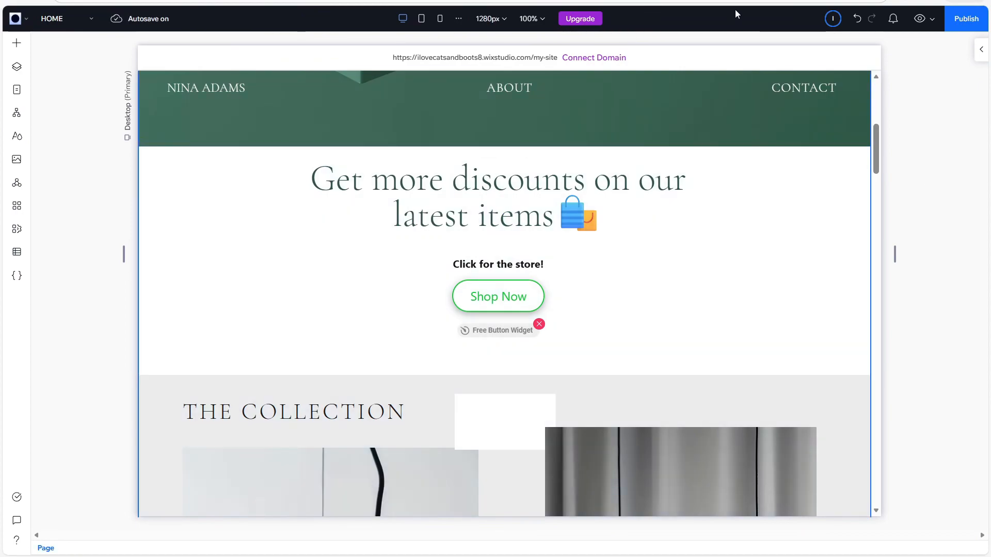
pyautogui.click(921, 21)
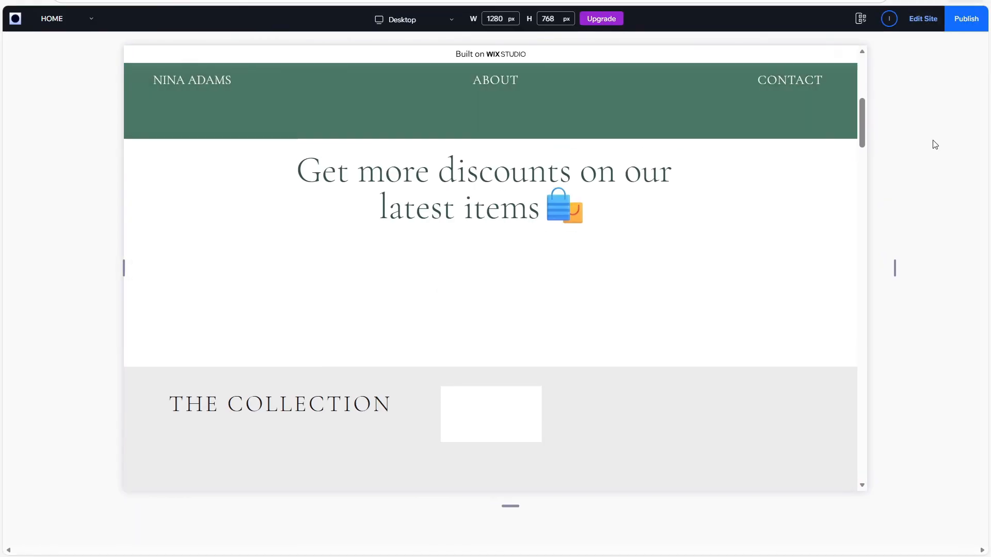